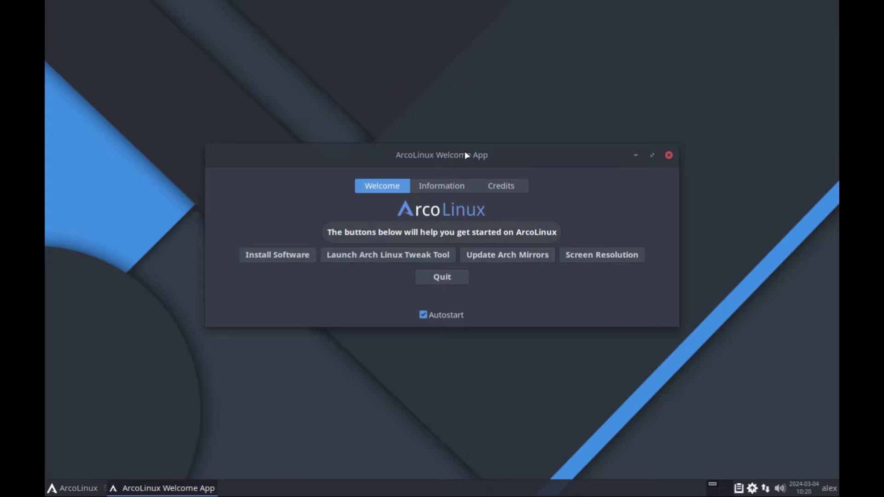
- Nudge the Welcome App window to the right, then back left and up
{"action": "left_click_drag", "start_coordinate": [469, 158], "coordinate": [495, 160]}
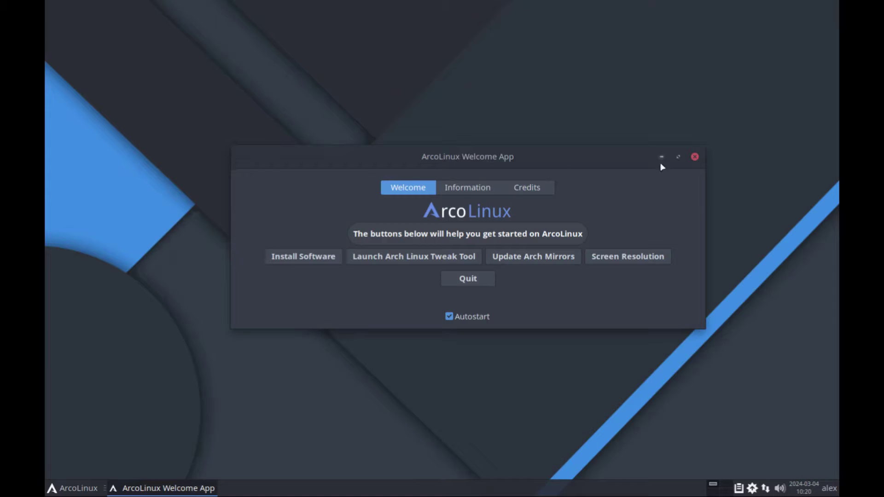
{"action": "left_click_drag", "start_coordinate": [524, 149], "coordinate": [495, 162]}
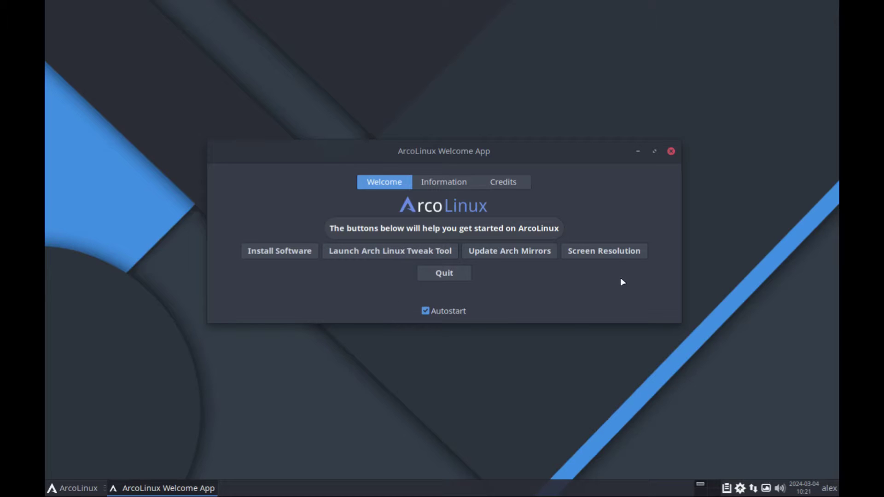
- Browse Virtual-1 resolutions in the Screen Layout Editor, keep 1440x900, and close it
{"action": "left_click", "coordinate": [607, 254]}
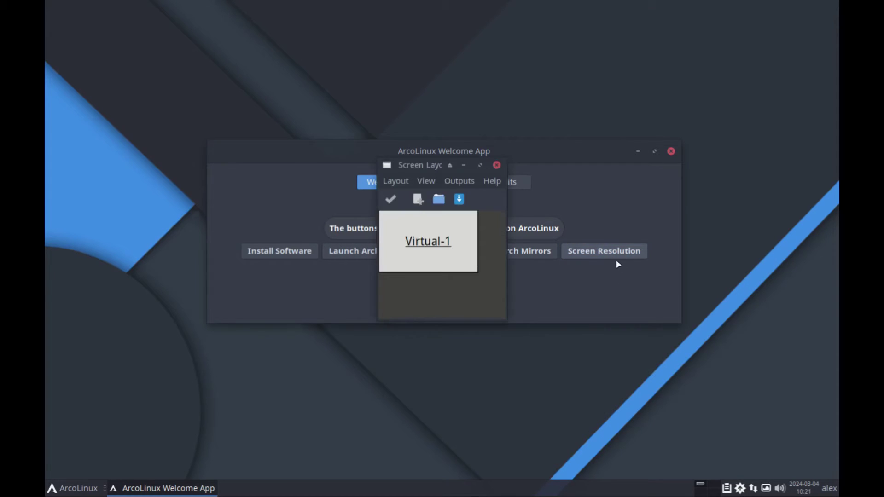
{"action": "left_click", "coordinate": [459, 182]}
{"action": "mouse_move", "coordinate": [510, 201]}
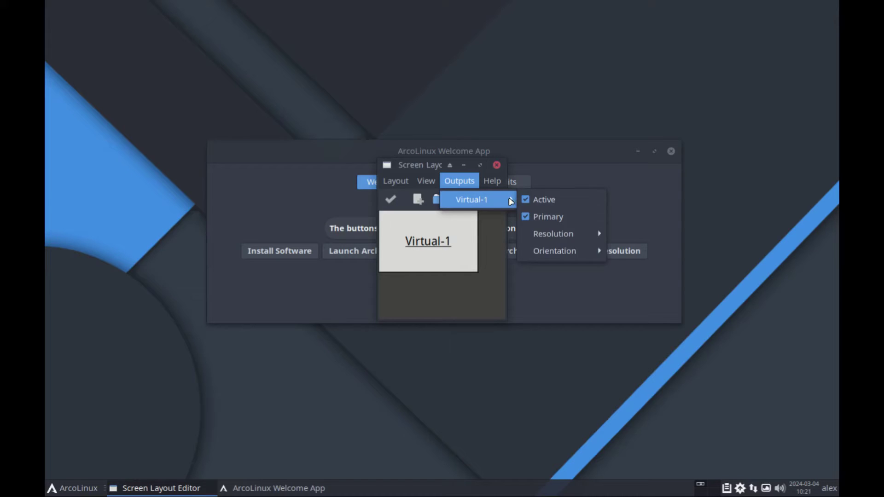
{"action": "mouse_move", "coordinate": [552, 238]}
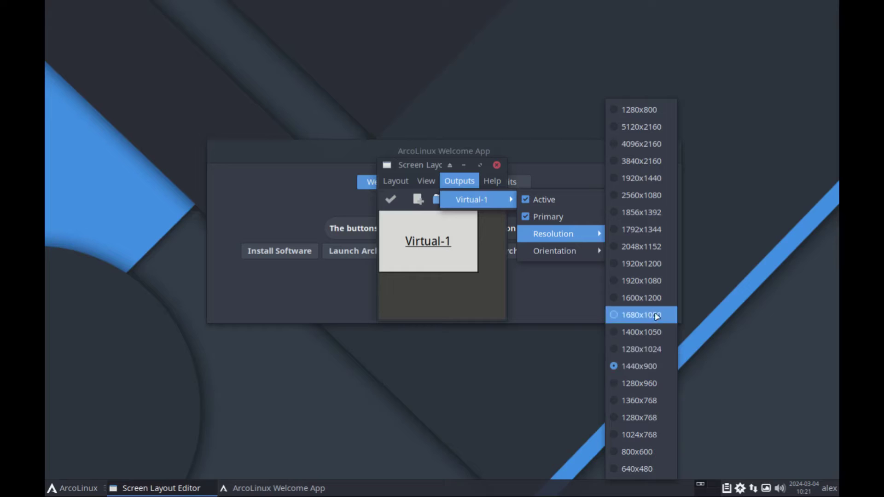
{"action": "left_click", "coordinate": [501, 371]}
{"action": "left_click", "coordinate": [496, 165]}
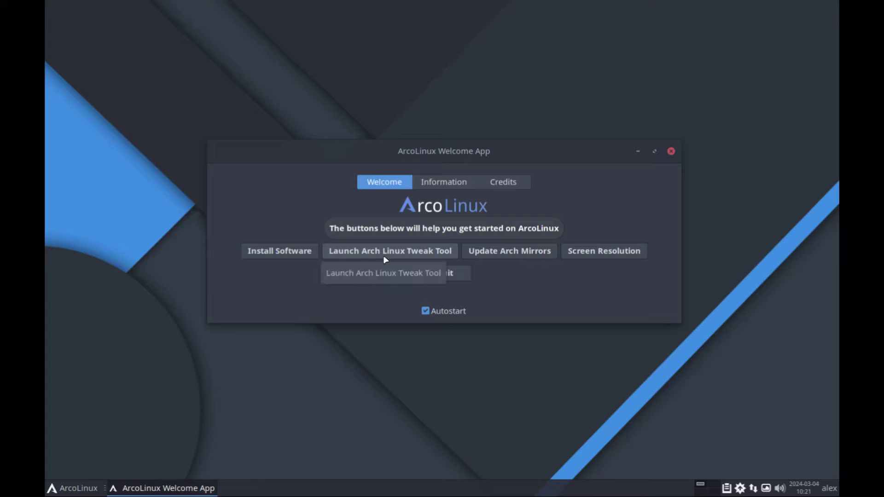
- Launch the Arch Linux Tweak Tool with the account password, then log out and back in
{"action": "left_click", "coordinate": [395, 258]}
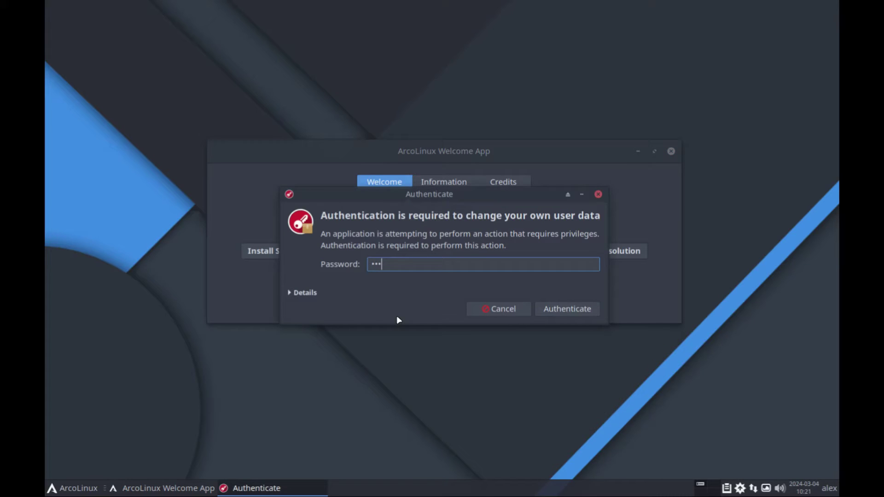
{"action": "left_click", "coordinate": [571, 310]}
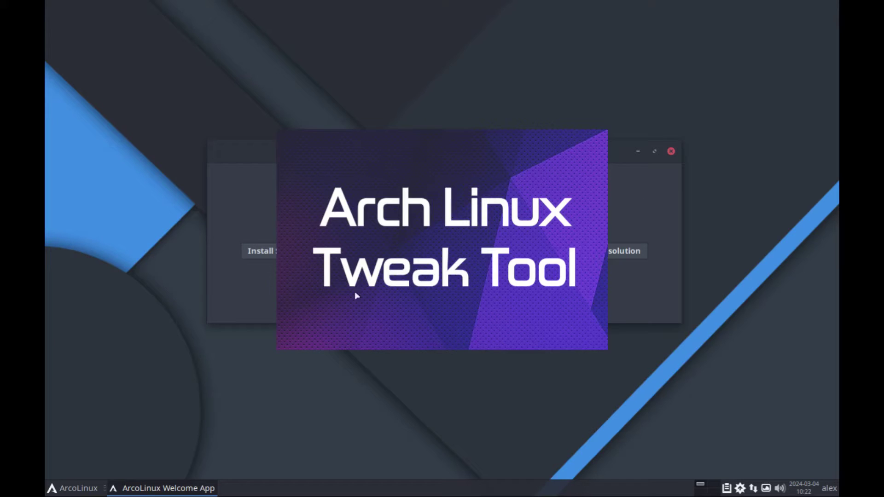
{"action": "left_click", "coordinate": [56, 492]}
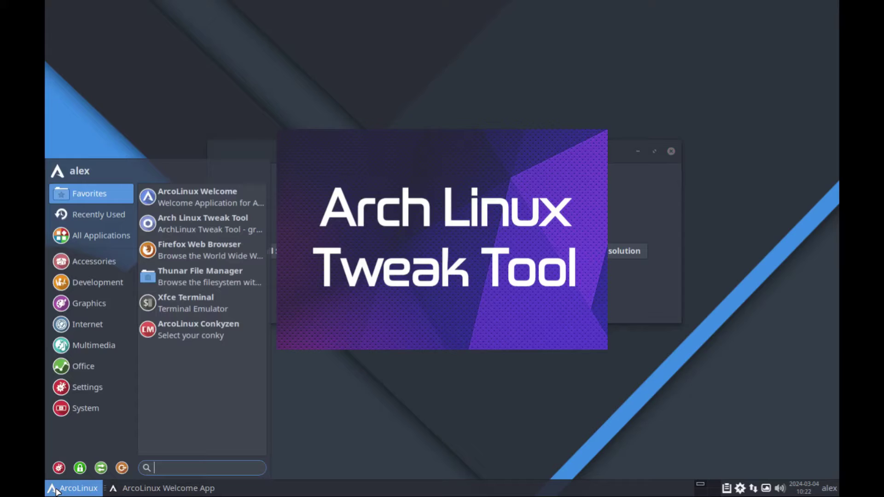
{"action": "left_click", "coordinate": [123, 467]}
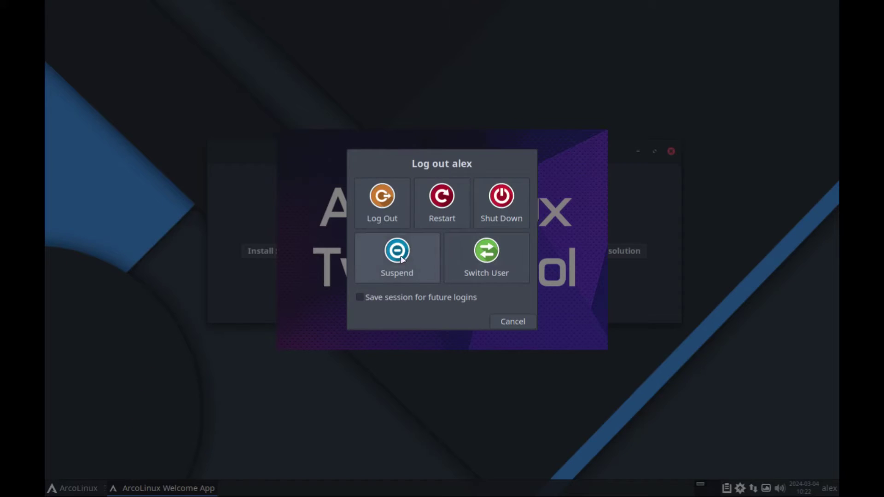
{"action": "left_click", "coordinate": [384, 205]}
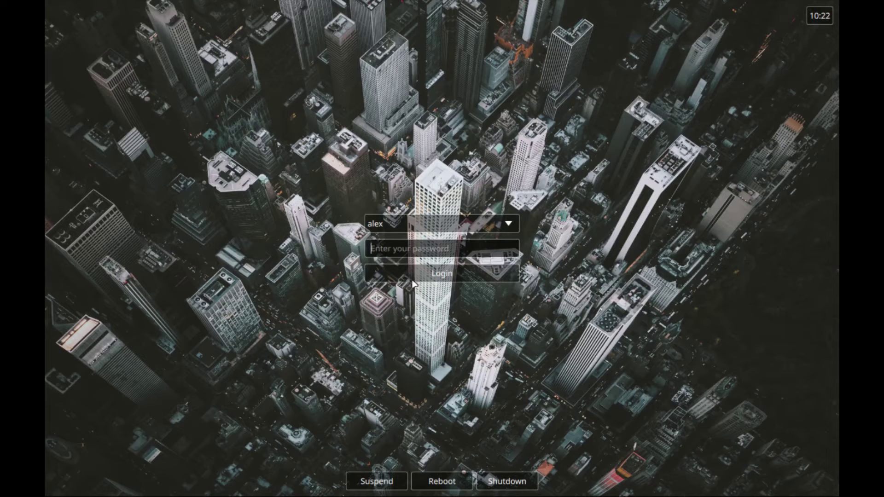
{"action": "type", "text": "***"}
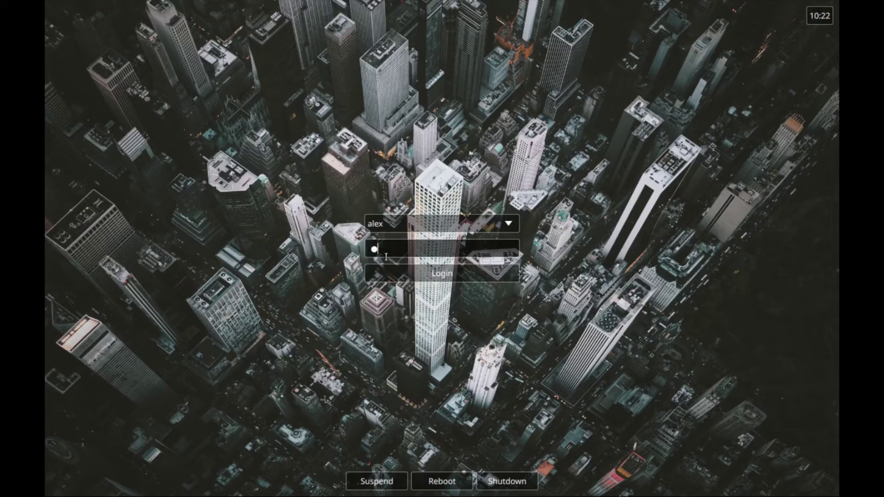
{"action": "left_click", "coordinate": [433, 278]}
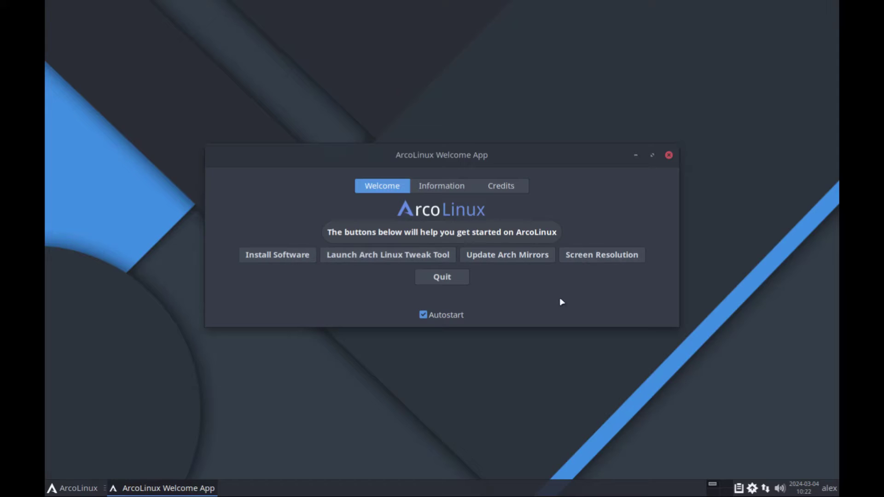
- View the community links on the Information tab, then close the Welcome App
{"action": "key", "text": "ctrl+Page_Down"}
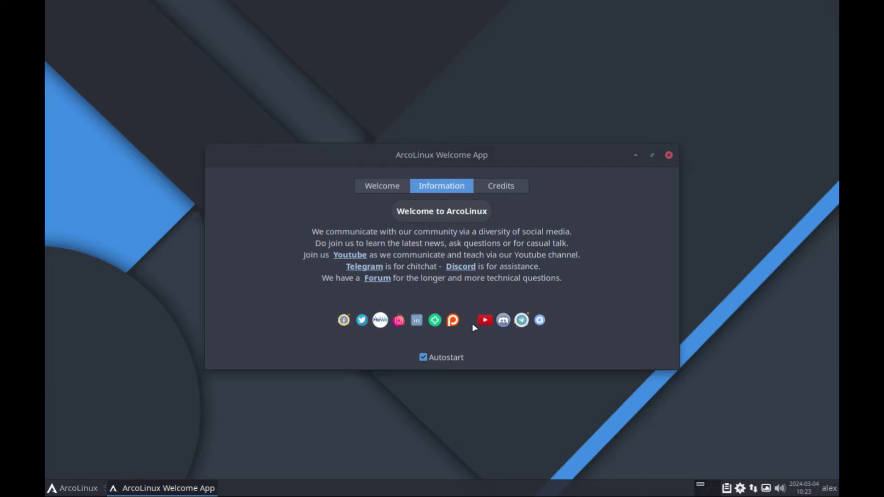
{"action": "left_click", "coordinate": [669, 156]}
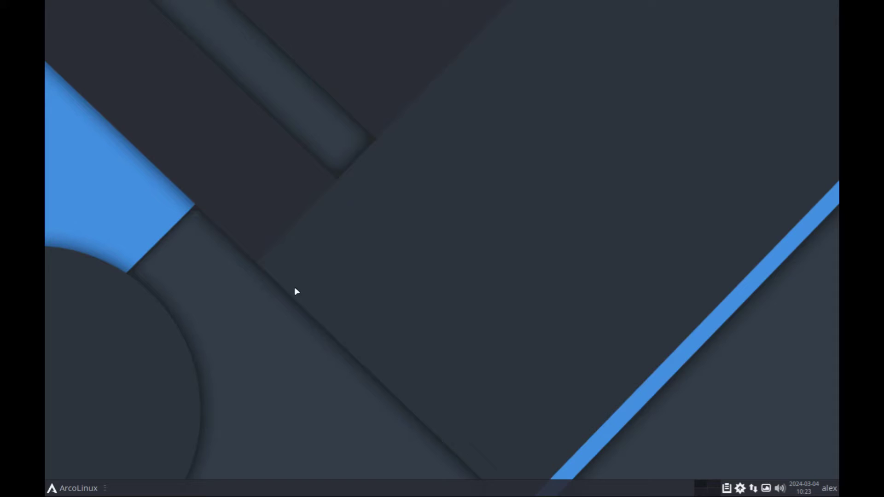
{"action": "left_click", "coordinate": [73, 488]}
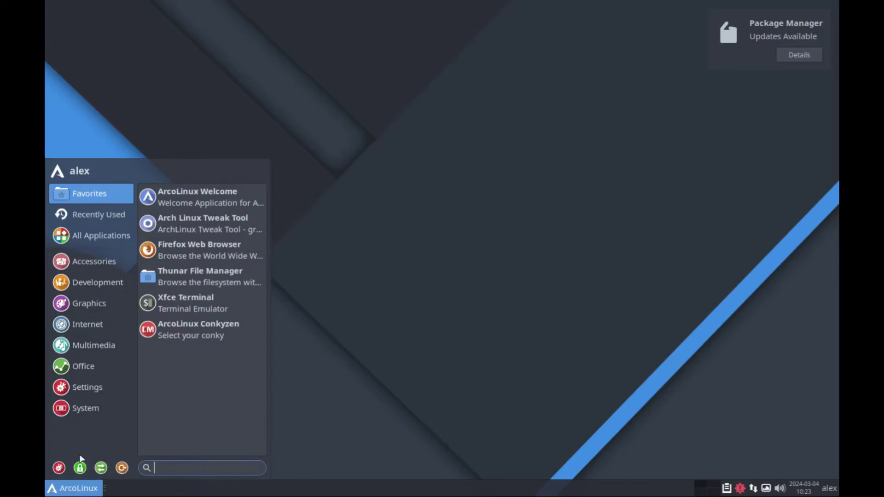
{"action": "left_click", "coordinate": [99, 326]}
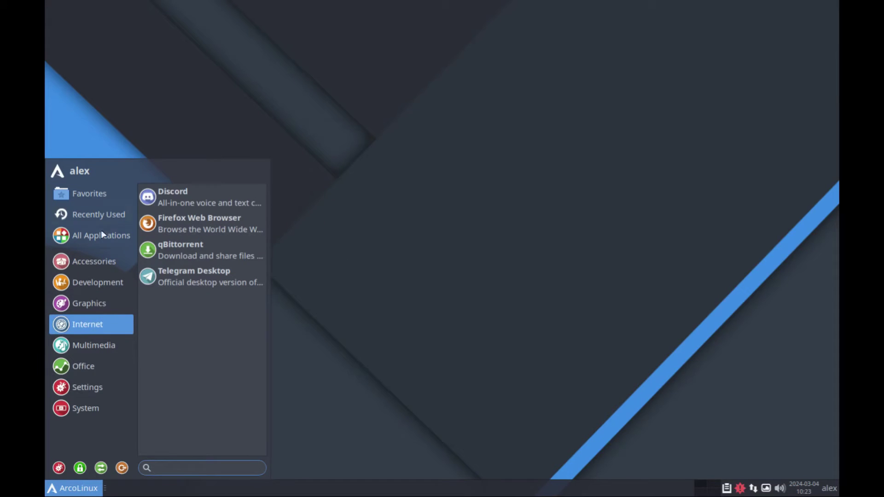
{"action": "left_click", "coordinate": [85, 387]}
{"action": "left_click", "coordinate": [107, 194]}
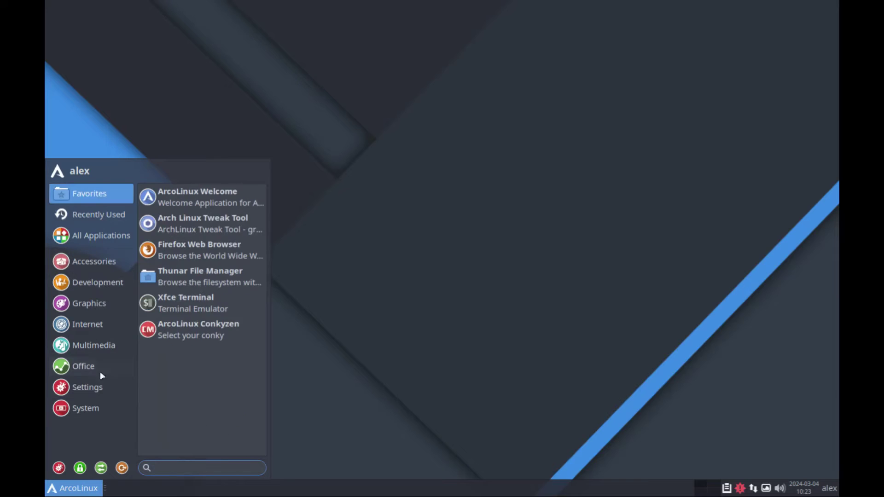
{"action": "left_click", "coordinate": [95, 386]}
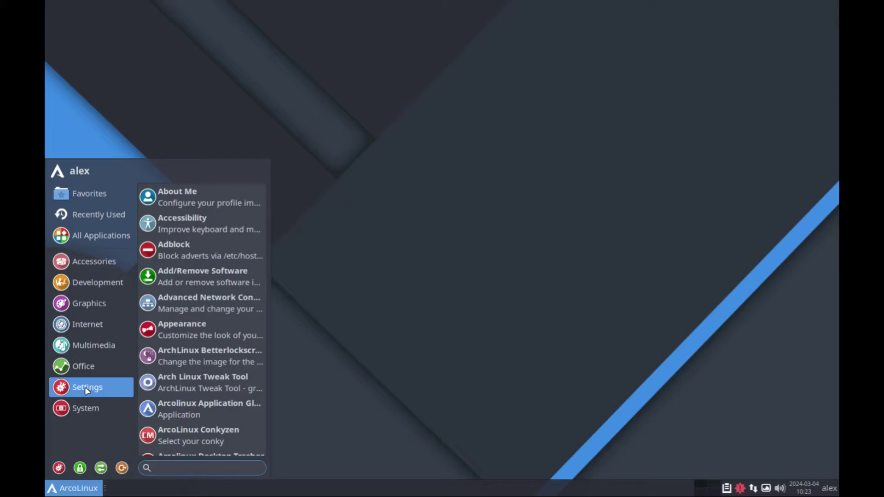
{"action": "left_click", "coordinate": [204, 206]}
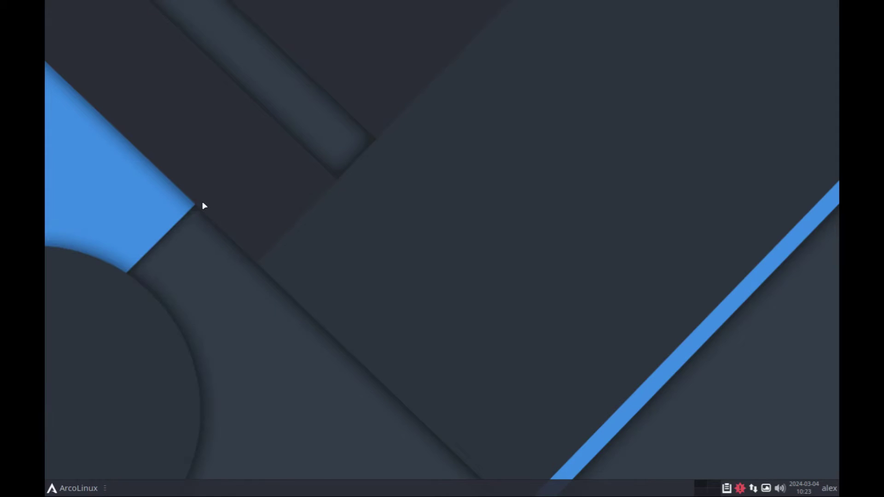
{"action": "left_click", "coordinate": [55, 492]}
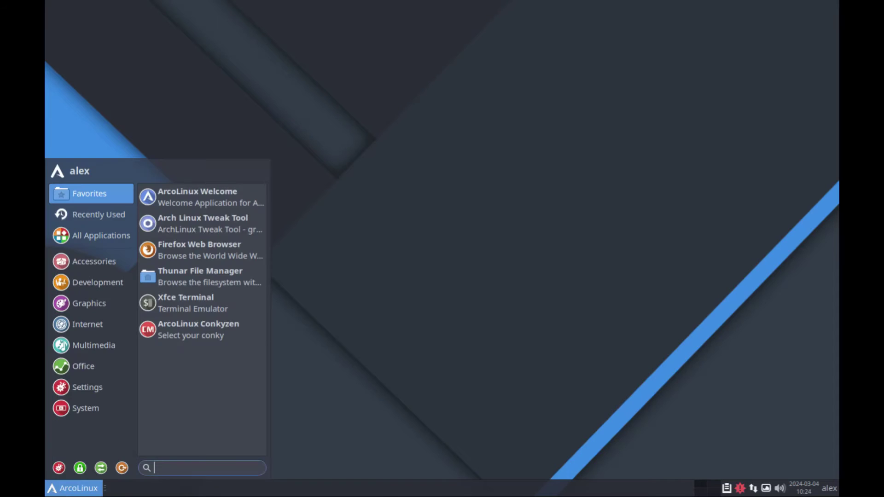
{"action": "left_click", "coordinate": [692, 403]}
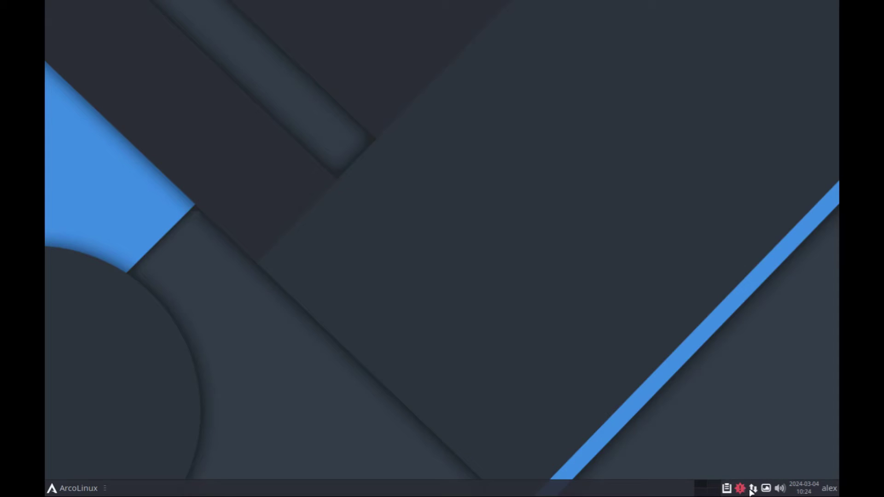
{"action": "left_click", "coordinate": [753, 489]}
{"action": "left_click", "coordinate": [768, 488]}
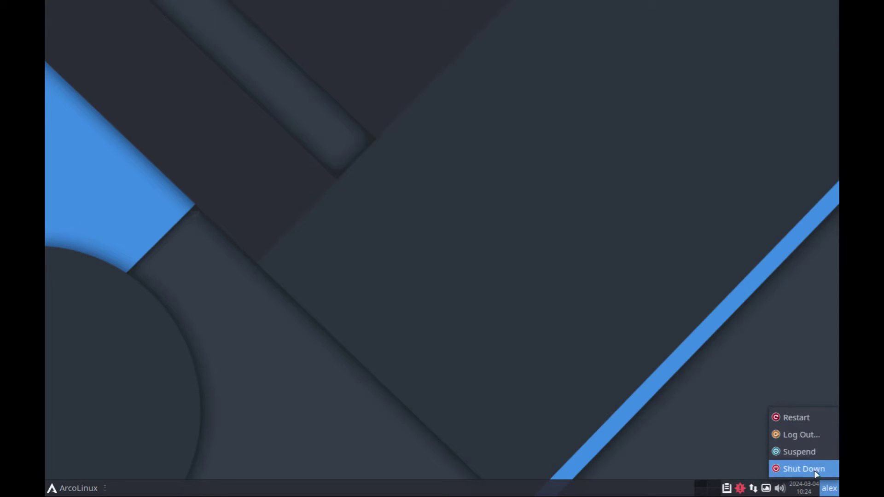
{"action": "left_click", "coordinate": [358, 222]}
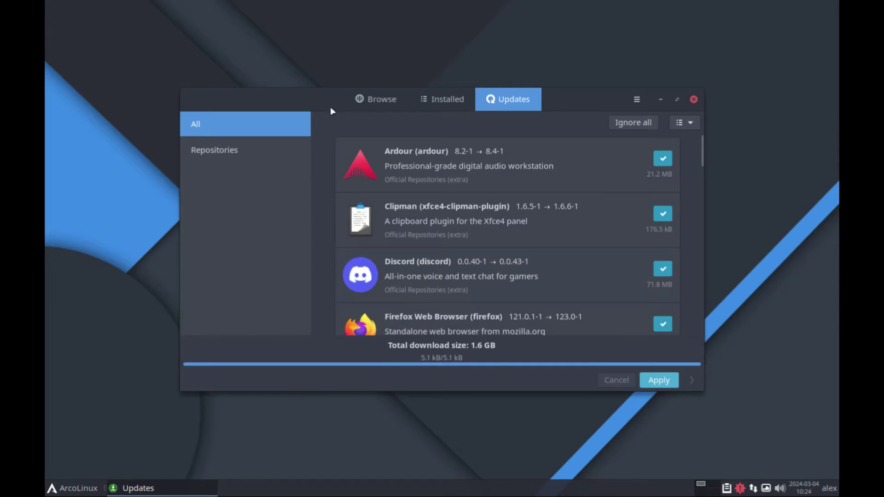
- Look through Pamac's Updates, Installed and Browse lists, then close the software manager
{"action": "left_click_drag", "start_coordinate": [301, 95], "coordinate": [370, 68]}
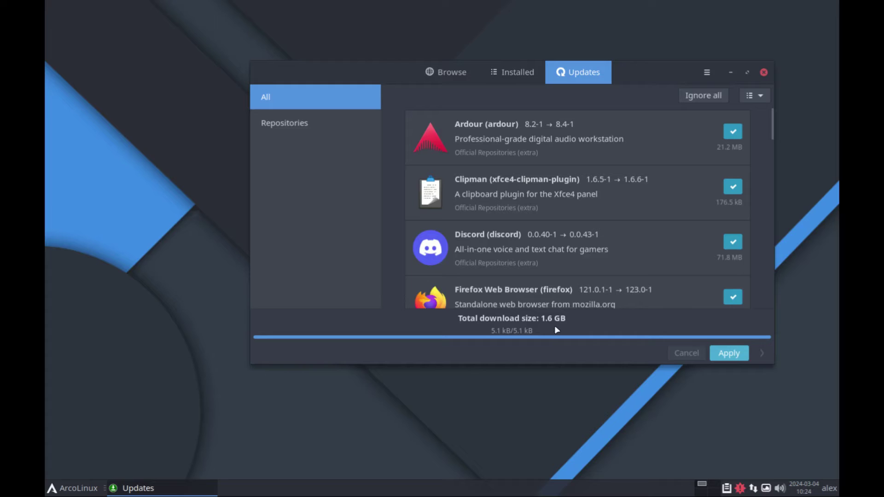
{"action": "left_click", "coordinate": [512, 72]}
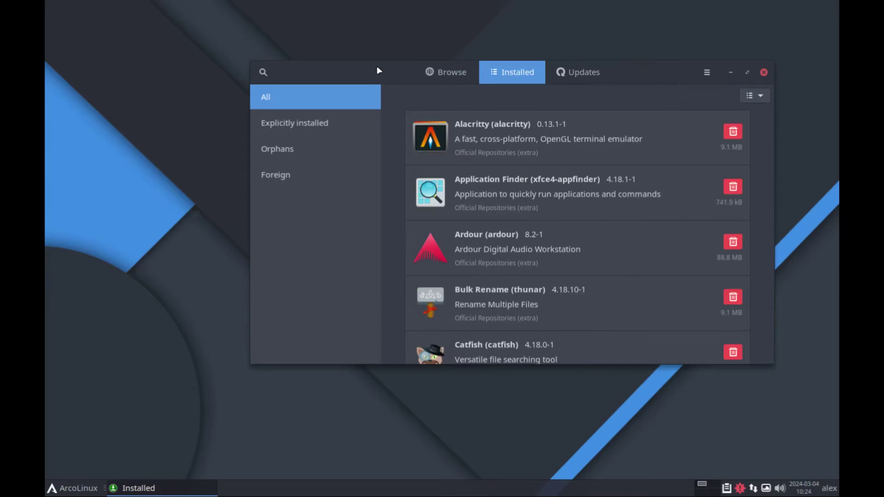
{"action": "left_click_drag", "start_coordinate": [369, 72], "coordinate": [279, 106]}
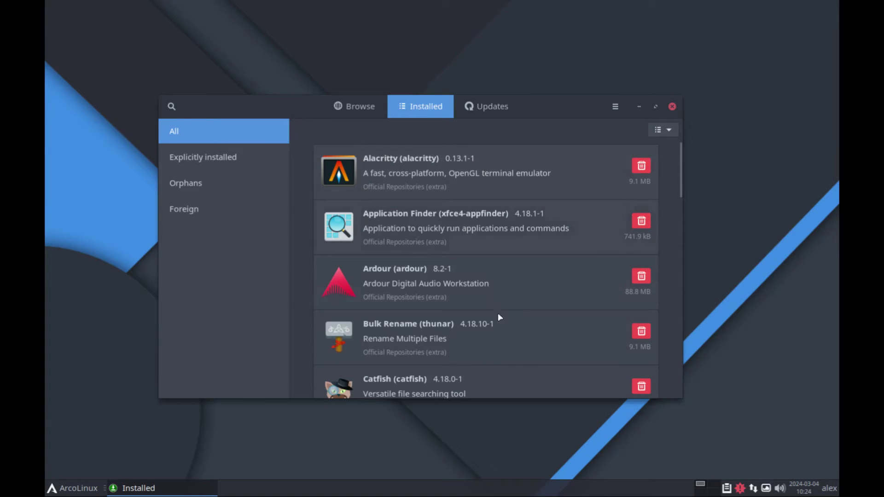
{"action": "left_click", "coordinate": [361, 111]}
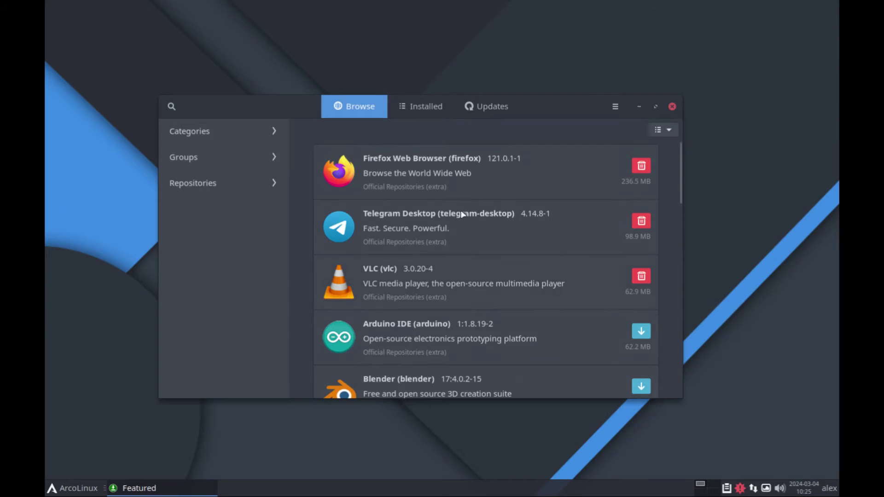
{"action": "left_click", "coordinate": [421, 107]}
{"action": "left_click", "coordinate": [484, 108]}
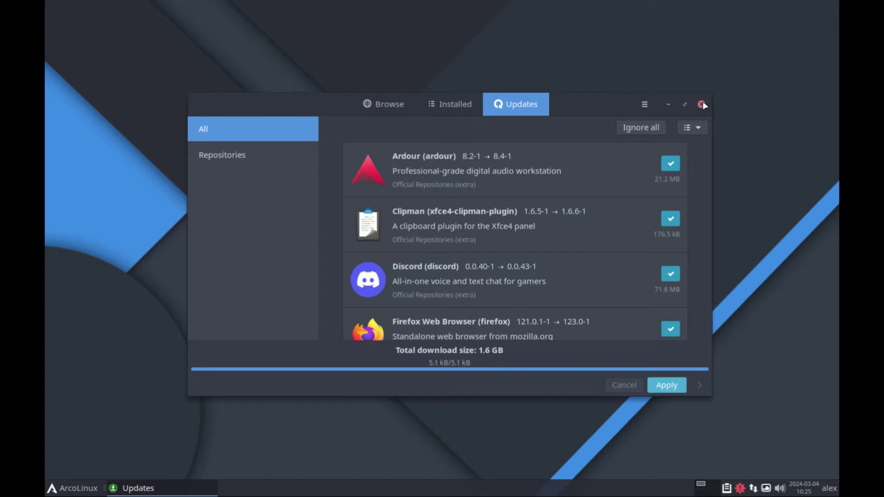
{"action": "left_click", "coordinate": [702, 104]}
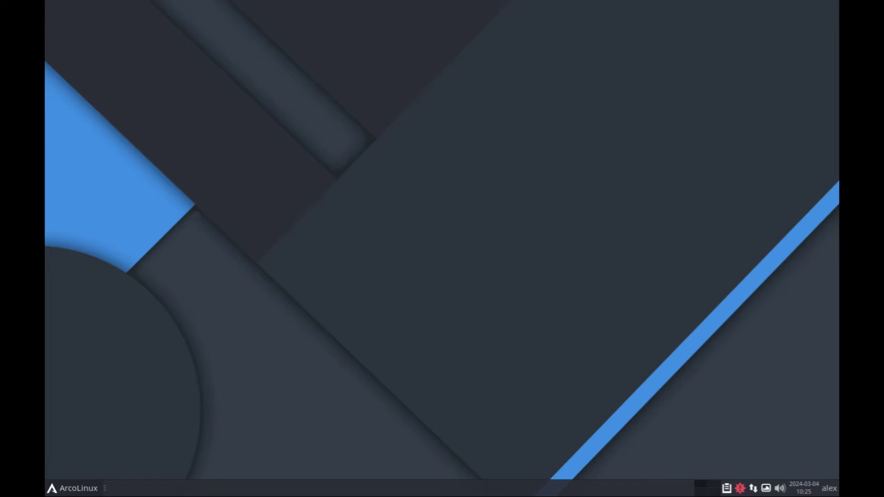
- Browse the Whisker menu categories, then launch Sublime Text from Development
{"action": "left_click", "coordinate": [72, 491]}
{"action": "left_click", "coordinate": [90, 324]}
{"action": "left_click", "coordinate": [107, 234]}
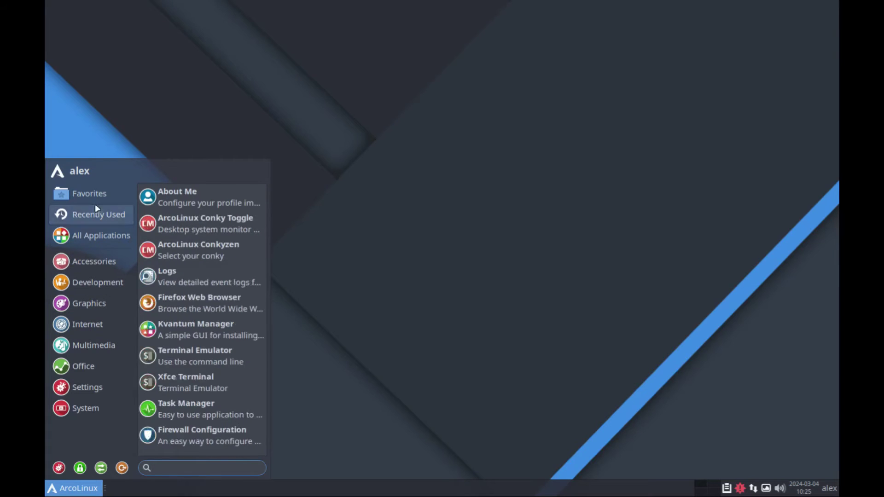
{"action": "mouse_move", "coordinate": [95, 202]}
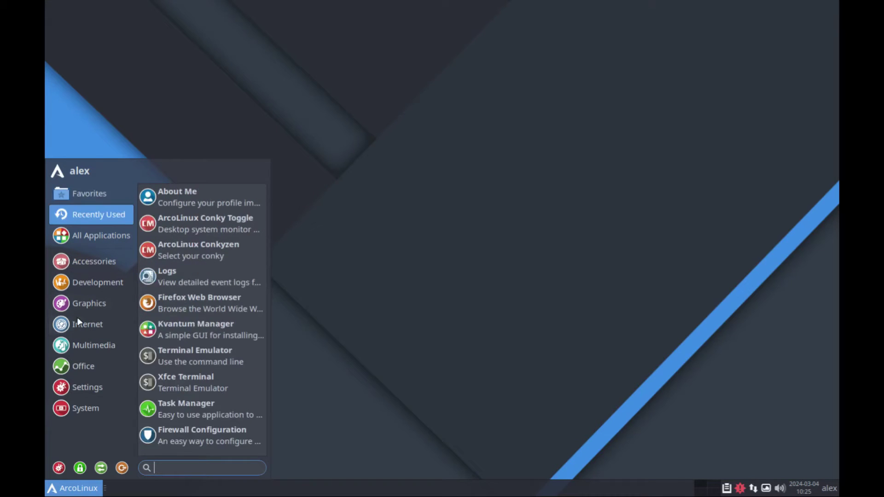
{"action": "mouse_move", "coordinate": [87, 308]}
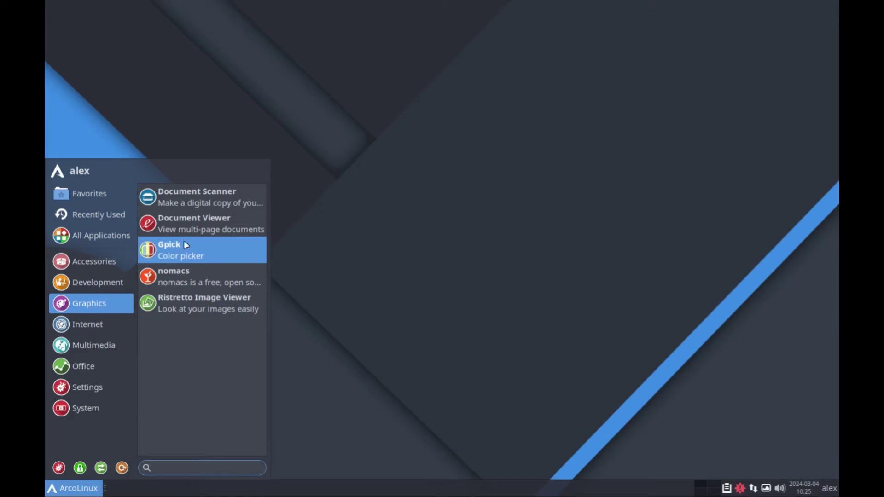
{"action": "mouse_move", "coordinate": [85, 330]}
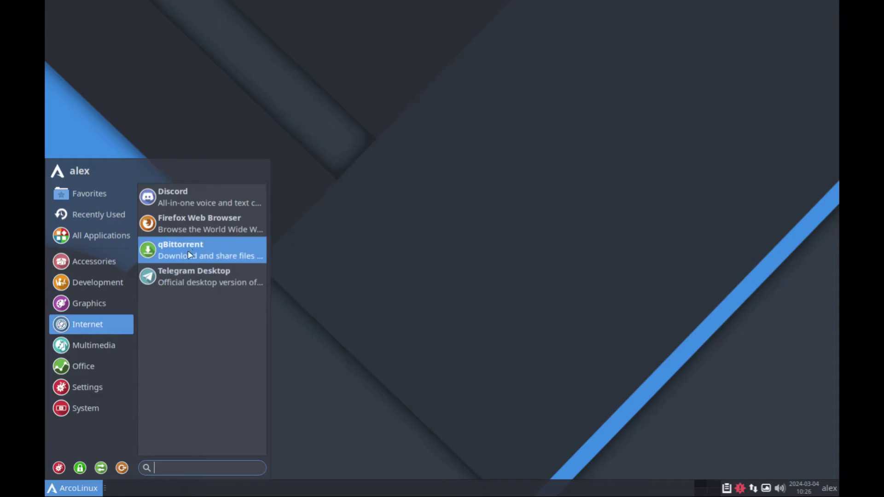
{"action": "mouse_move", "coordinate": [67, 375]}
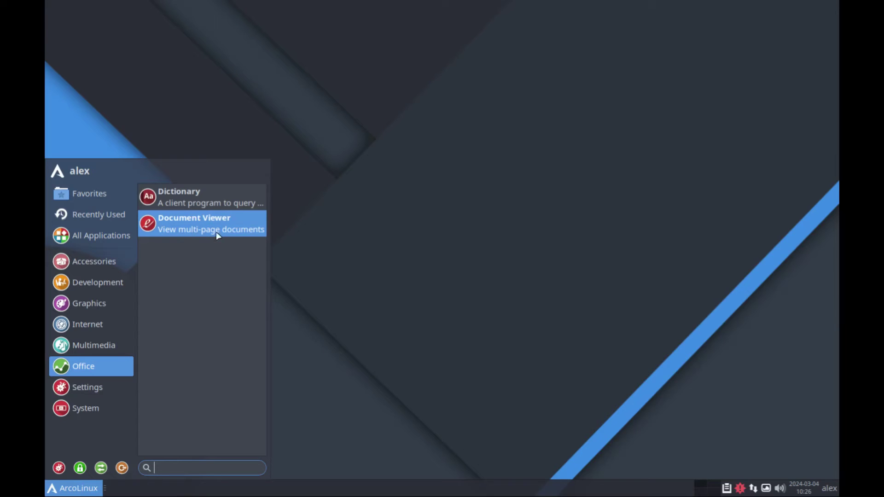
{"action": "left_click", "coordinate": [98, 282]}
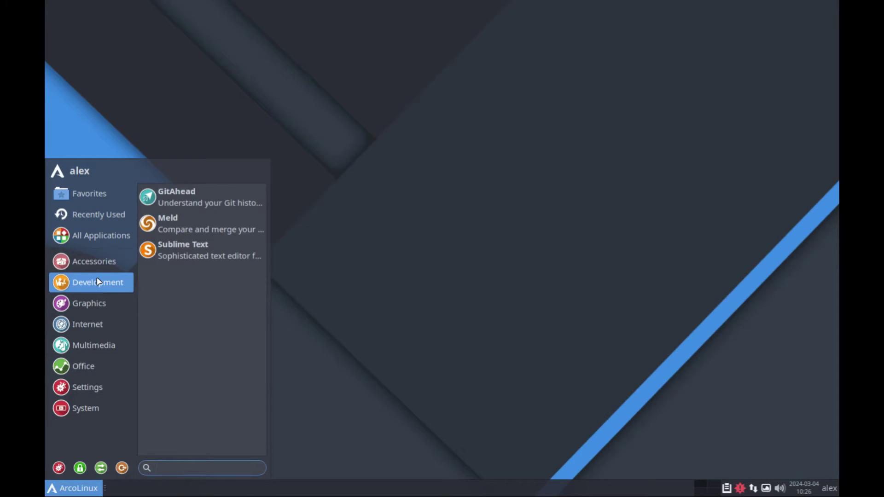
{"action": "left_click", "coordinate": [201, 256]}
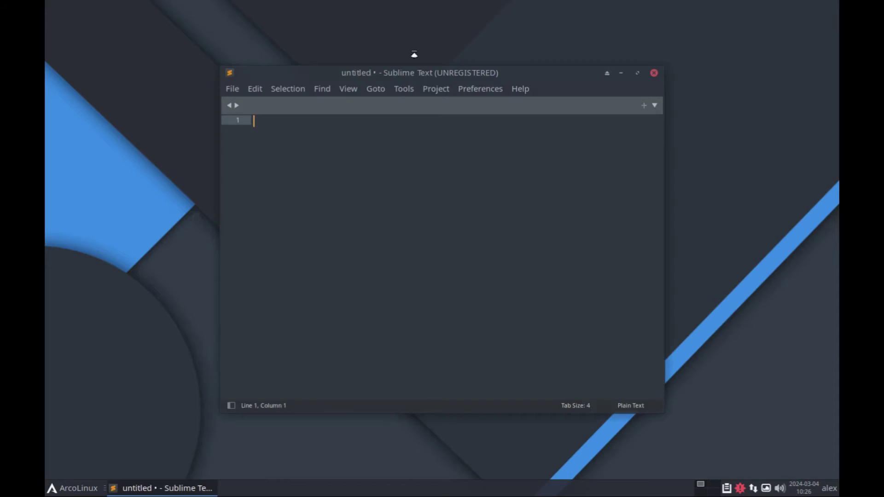
- Shift the Sublime Text window slightly, then list All Applications in the Whisker menu
{"action": "mouse_move", "coordinate": [410, 73]}
{"action": "left_mouse_down"}
{"action": "mouse_move", "coordinate": [378, 62]}
{"action": "mouse_move", "coordinate": [361, 75]}
{"action": "mouse_move", "coordinate": [410, 85]}
{"action": "left_mouse_up"}
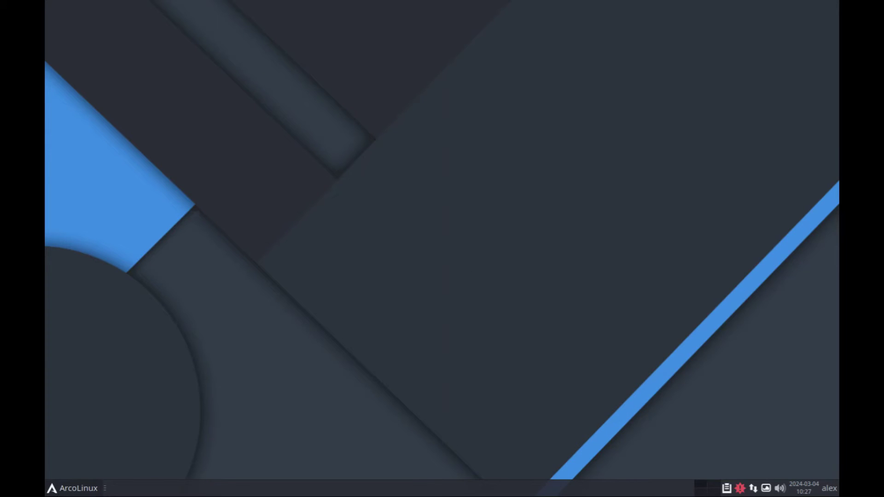
{"action": "left_click", "coordinate": [71, 488]}
{"action": "left_click", "coordinate": [106, 238]}
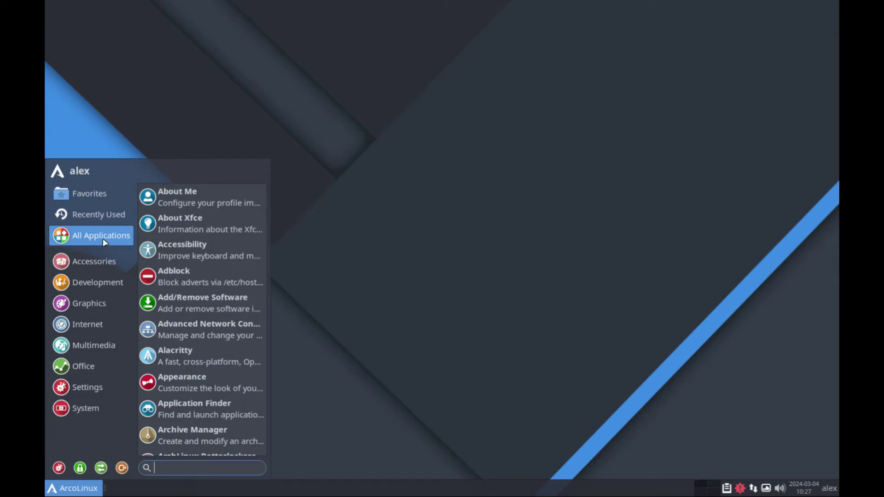
- Launch Application Finder from Accessories and scroll through its full application list
{"action": "left_click", "coordinate": [92, 261]}
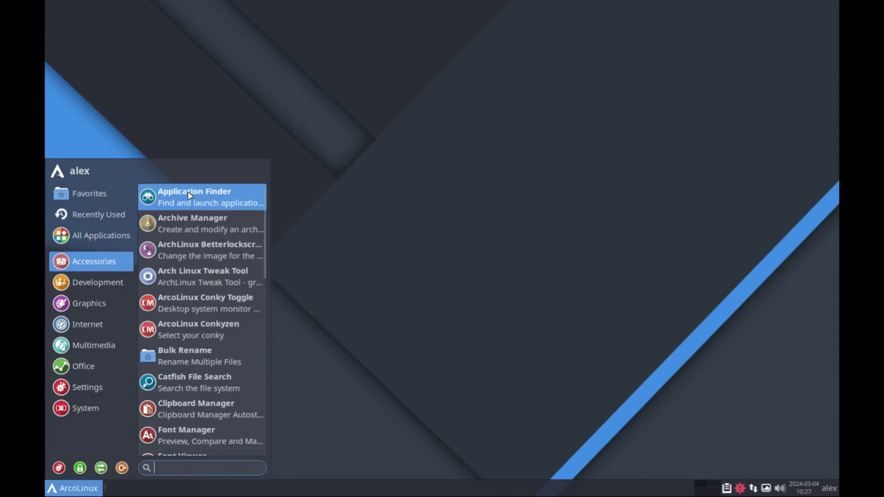
{"action": "left_click", "coordinate": [194, 199]}
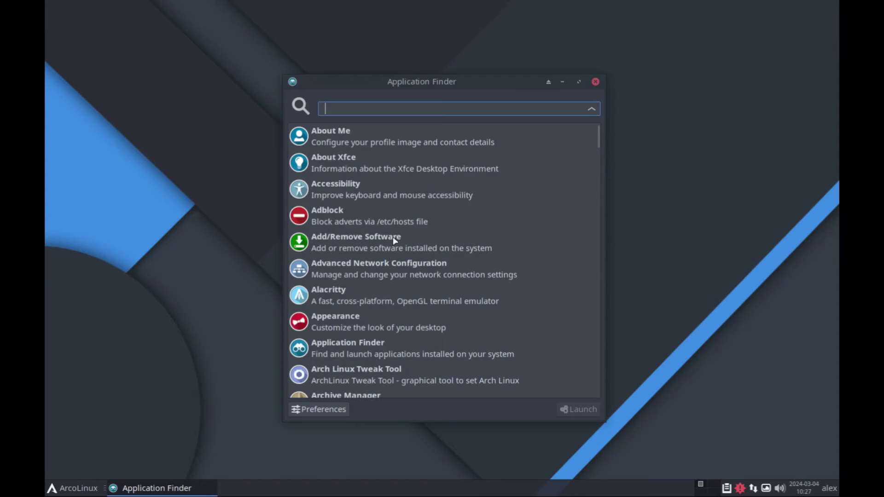
{"action": "scroll", "coordinate": [414, 263], "scroll_direction": "down", "scroll_amount": 3}
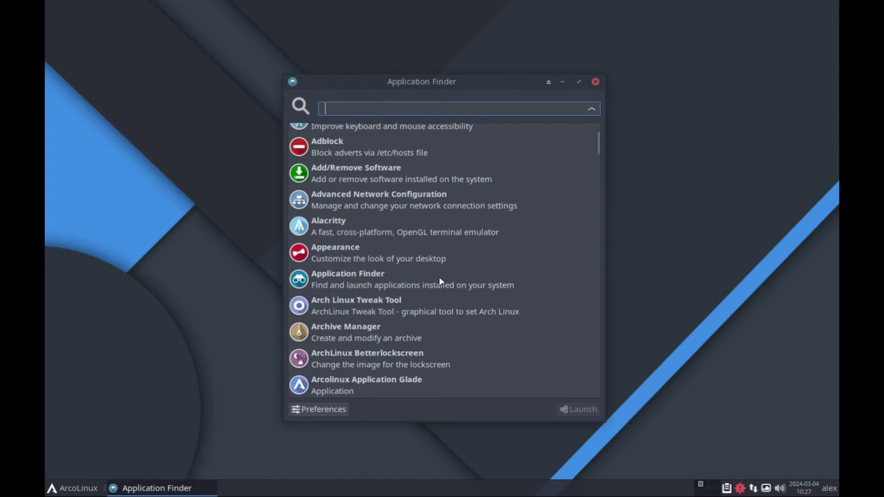
{"action": "scroll", "coordinate": [449, 266], "scroll_direction": "down", "scroll_amount": 6}
{"action": "scroll", "coordinate": [437, 261], "scroll_direction": "down", "scroll_amount": 3}
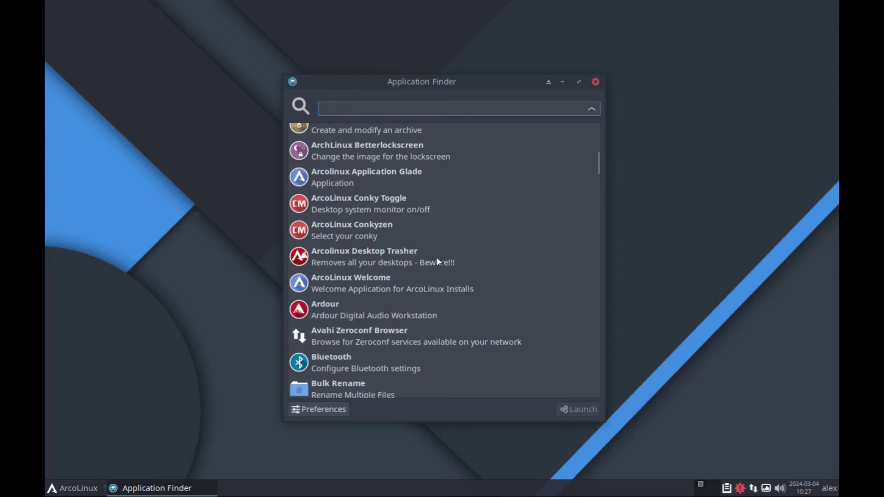
{"action": "scroll", "coordinate": [437, 261], "scroll_direction": "up", "scroll_amount": 3}
{"action": "scroll", "coordinate": [435, 257], "scroll_direction": "down", "scroll_amount": 7}
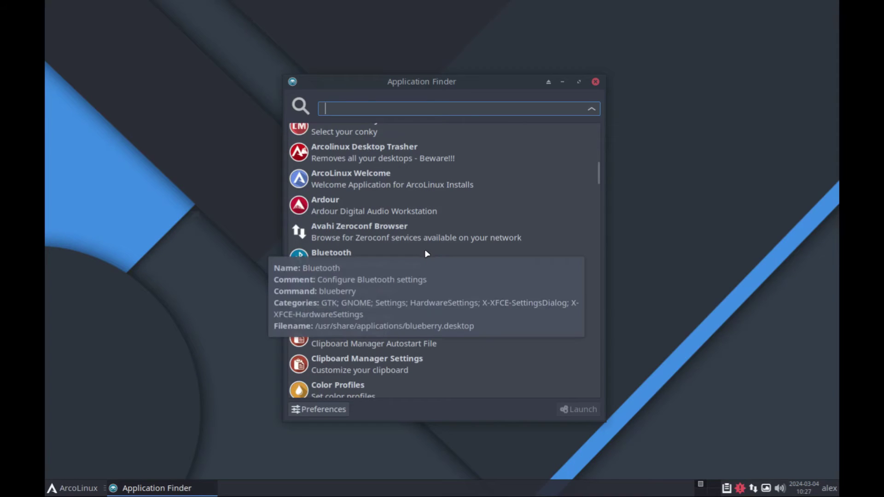
{"action": "scroll", "coordinate": [425, 249], "scroll_direction": "down", "scroll_amount": 2}
{"action": "scroll", "coordinate": [427, 254], "scroll_direction": "down", "scroll_amount": 3}
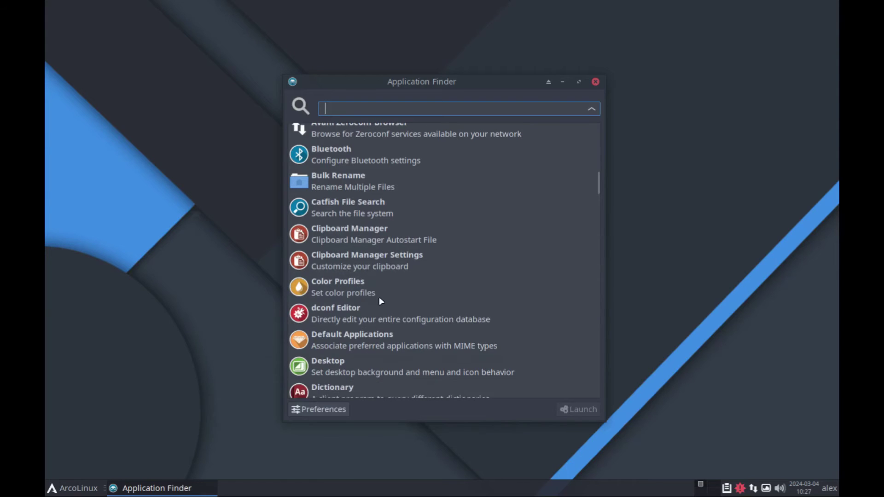
{"action": "scroll", "coordinate": [380, 299], "scroll_direction": "down", "scroll_amount": 2}
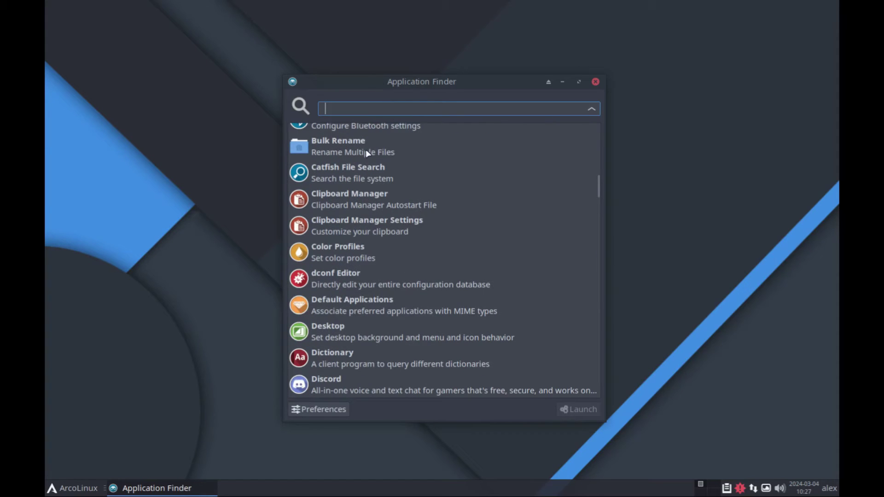
{"action": "scroll", "coordinate": [347, 199], "scroll_direction": "up", "scroll_amount": 5}
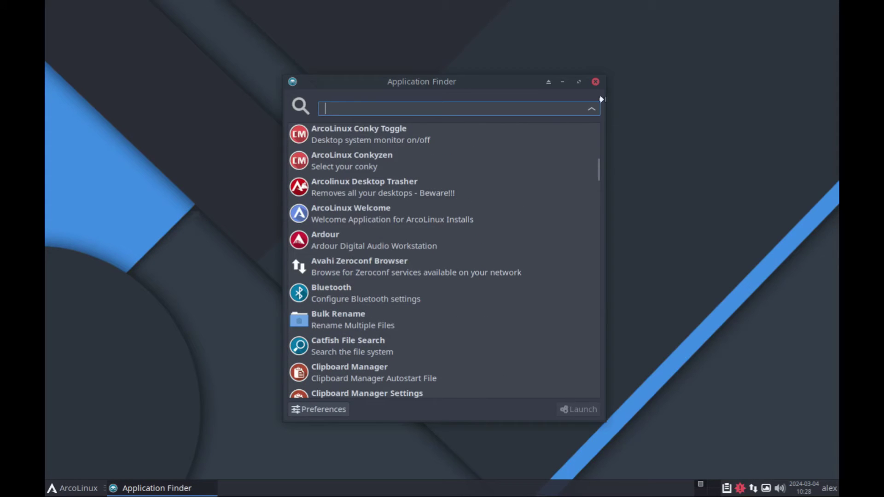
- Close Application Finder and browse Recently Used, Multimedia, Development, Accessories and Graphics menu categories
{"action": "left_click", "coordinate": [595, 82]}
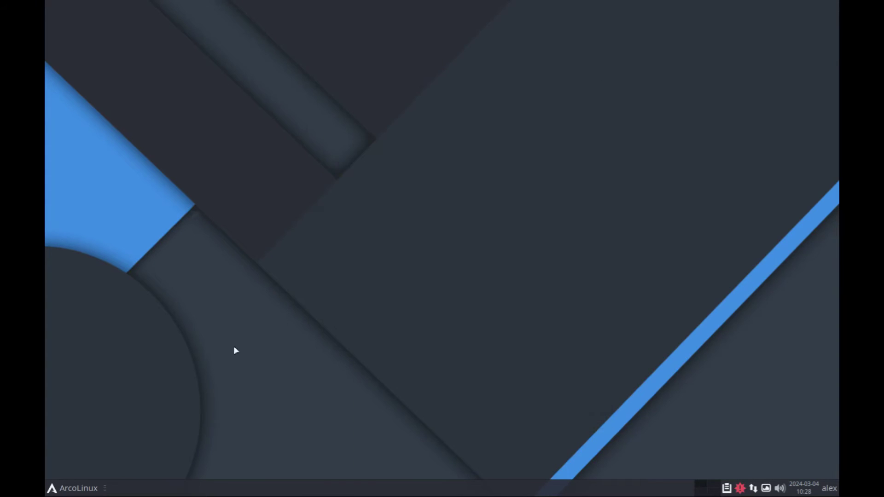
{"action": "left_click", "coordinate": [76, 488]}
{"action": "left_click", "coordinate": [113, 221]}
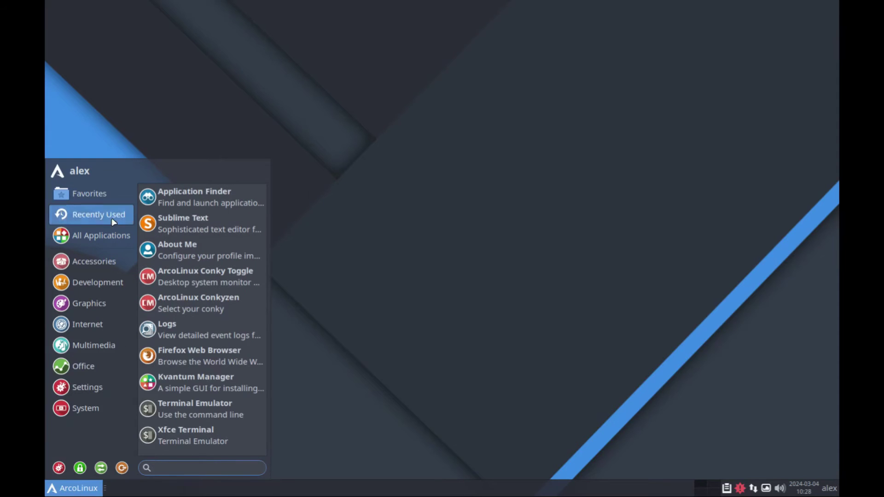
{"action": "left_click", "coordinate": [94, 345]}
{"action": "left_click", "coordinate": [103, 280]}
{"action": "left_click", "coordinate": [104, 271]}
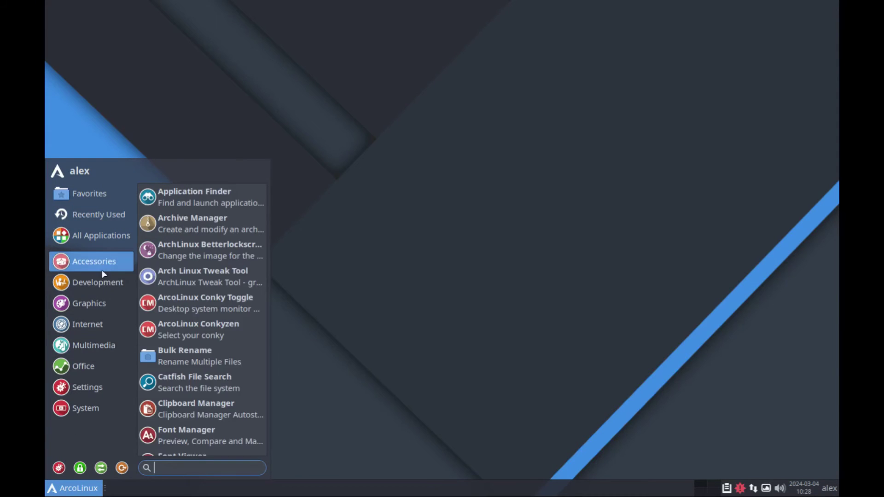
{"action": "left_click", "coordinate": [93, 305]}
- Continue through Internet, Multimedia, All Applications, Office and Settings, ending on System
{"action": "left_click", "coordinate": [99, 325]}
{"action": "left_click", "coordinate": [97, 346]}
{"action": "left_click", "coordinate": [96, 236]}
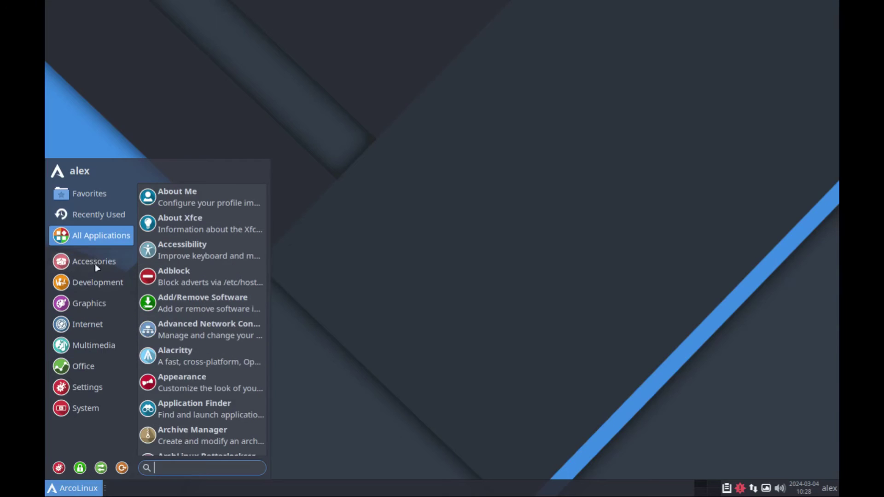
{"action": "left_click", "coordinate": [92, 324]}
{"action": "left_click", "coordinate": [96, 344]}
{"action": "left_click", "coordinate": [92, 325]}
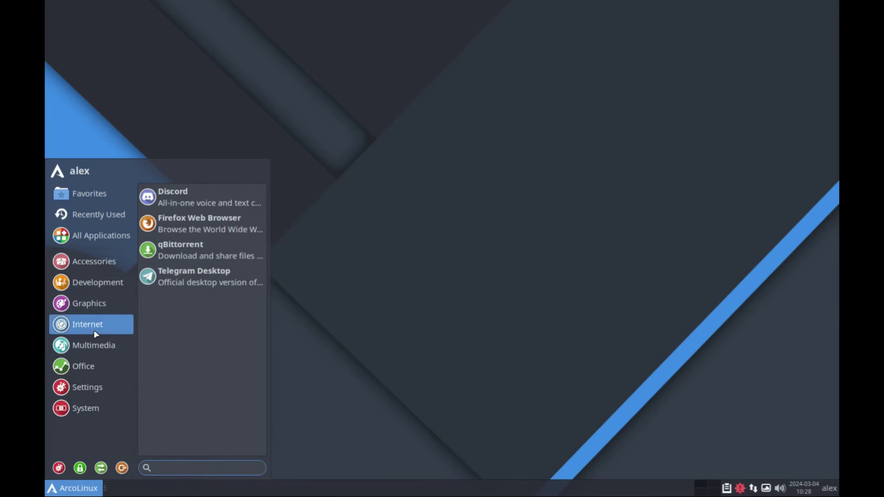
{"action": "left_click", "coordinate": [94, 366]}
{"action": "left_click", "coordinate": [90, 389]}
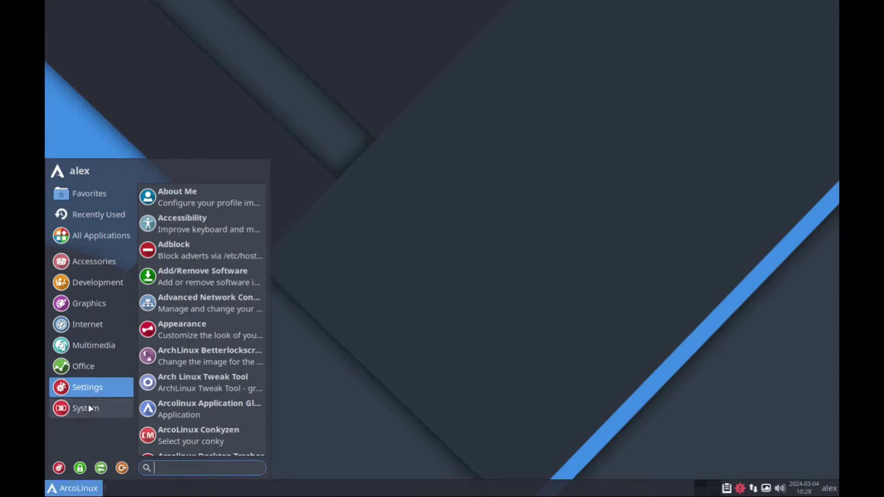
{"action": "left_click", "coordinate": [92, 409]}
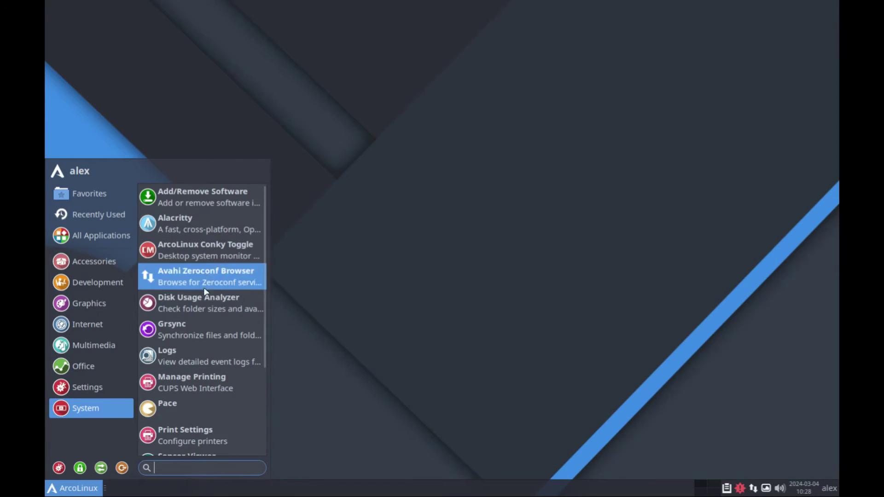
- Launch the Alacritty terminal from System, showing the neofetch ArcoLinux summary
{"action": "left_click", "coordinate": [197, 227]}
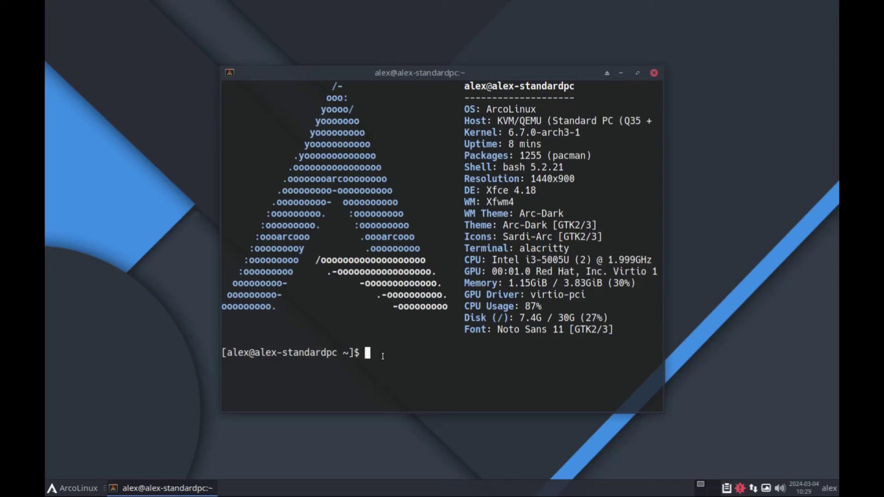
- Run sudo pacman -Syu with the password, then close the terminal after the database downloads fail
{"action": "type", "text": "sudo ap"}
{"action": "key", "text": "BackSpace"}
{"action": "key", "text": "BackSpace"}
{"action": "type", "text": "pacman -Syu"}
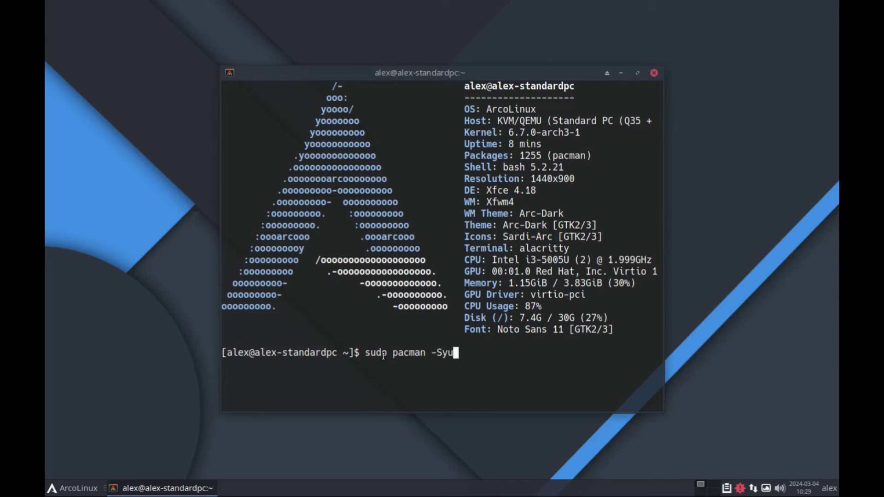
{"action": "key", "text": "Return"}
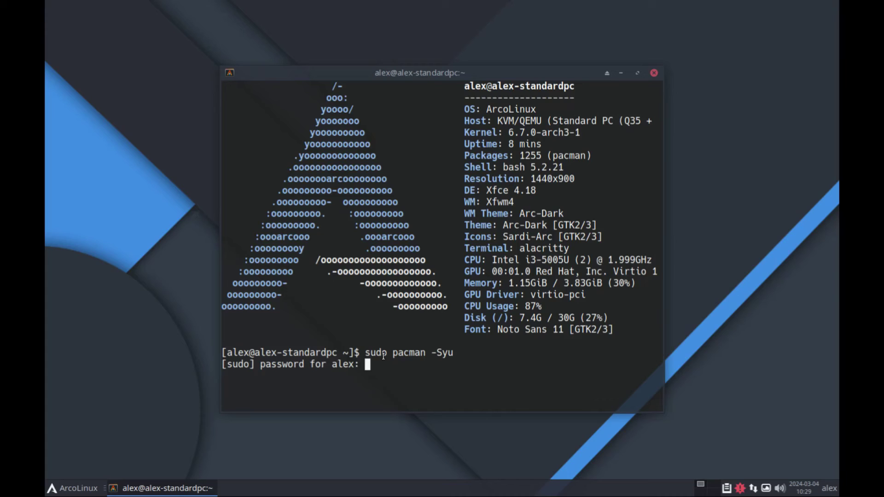
{"action": "key", "text": "Return"}
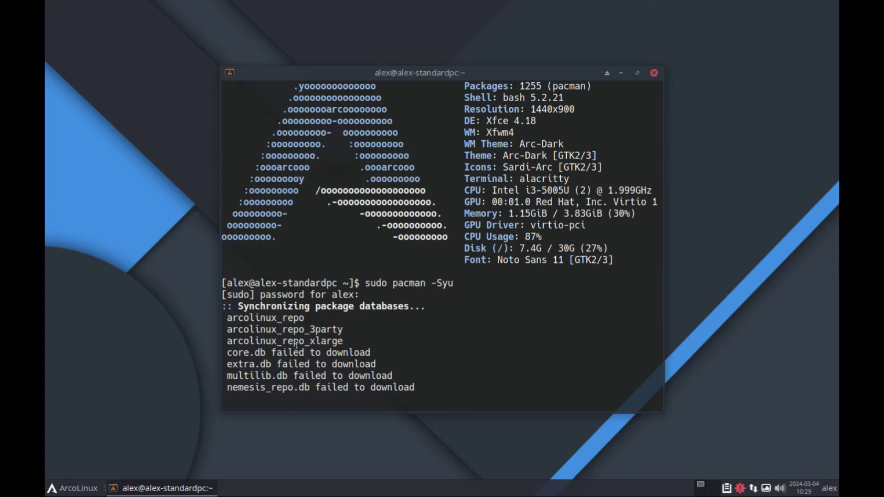
{"action": "key", "text": "alt+F4"}
{"action": "right_click", "coordinate": [300, 140]}
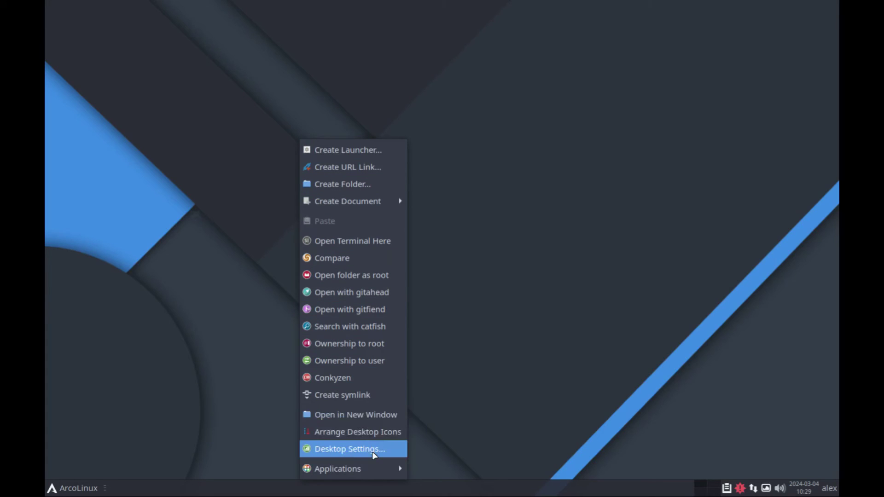
- In Desktop Settings, try the second wallpaper, revert to the original, and browse the Menus and Icons tabs
{"action": "left_click", "coordinate": [373, 453]}
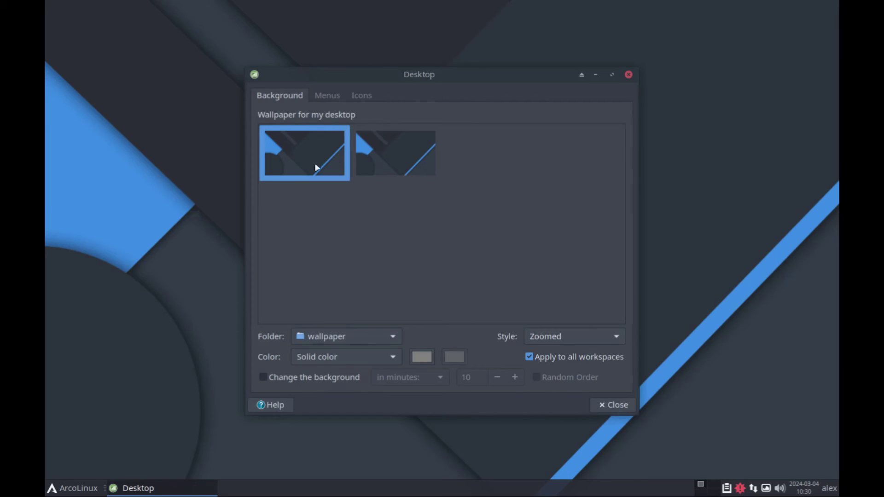
{"action": "left_click", "coordinate": [377, 159]}
{"action": "left_click", "coordinate": [293, 158]}
{"action": "left_click", "coordinate": [325, 93]}
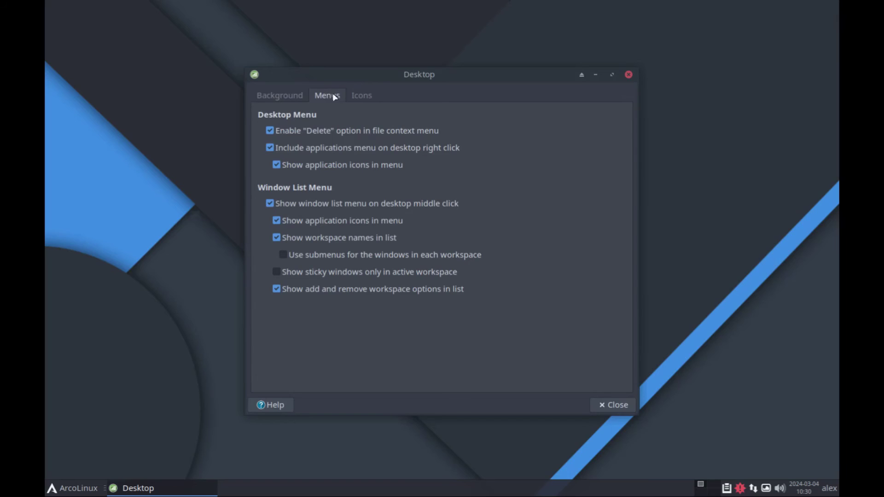
{"action": "left_click", "coordinate": [361, 94]}
{"action": "left_click", "coordinate": [286, 95]}
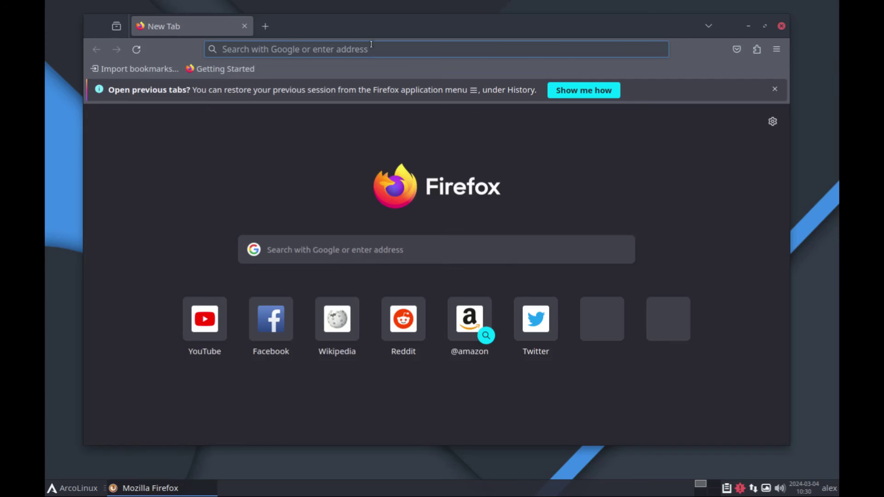
- Move the Firefox window slightly down and to the left
{"action": "left_click_drag", "start_coordinate": [336, 24], "coordinate": [328, 46]}
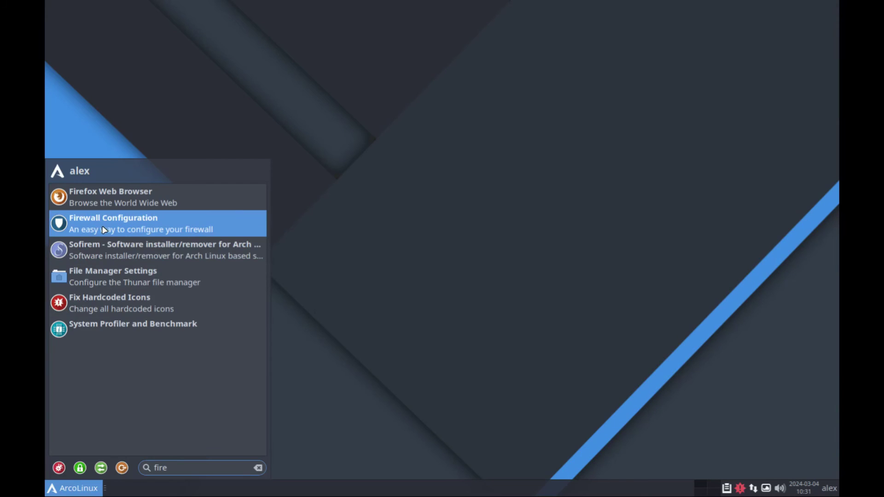
- Launch Firewall Configuration, authenticate with the password, and move its window left
{"action": "left_click", "coordinate": [106, 228]}
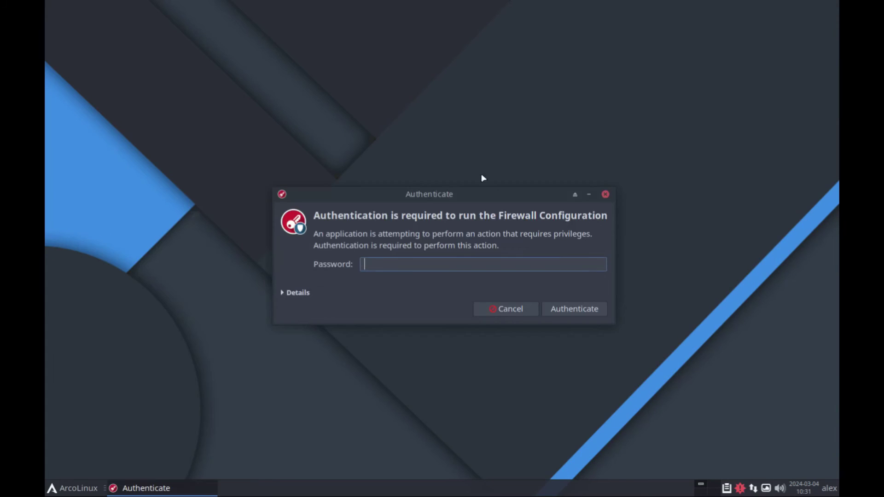
{"action": "type", "text": "***"}
{"action": "left_click", "coordinate": [576, 309]}
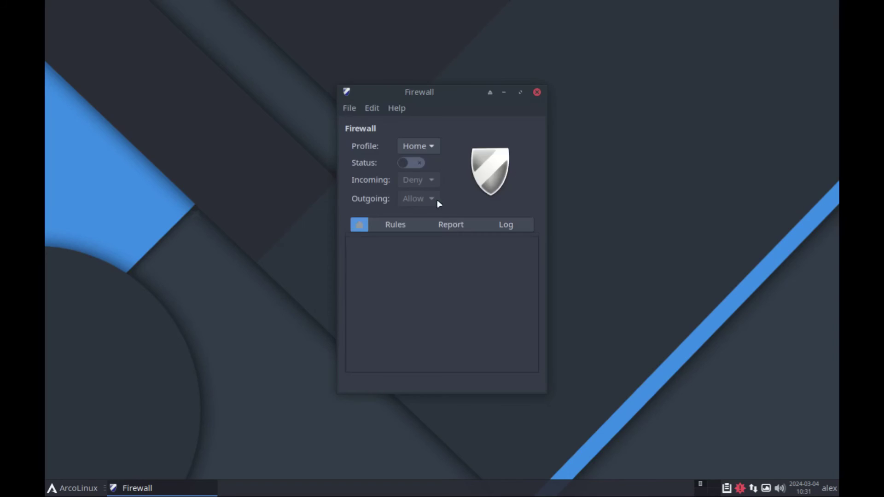
{"action": "left_click_drag", "start_coordinate": [434, 95], "coordinate": [388, 101]}
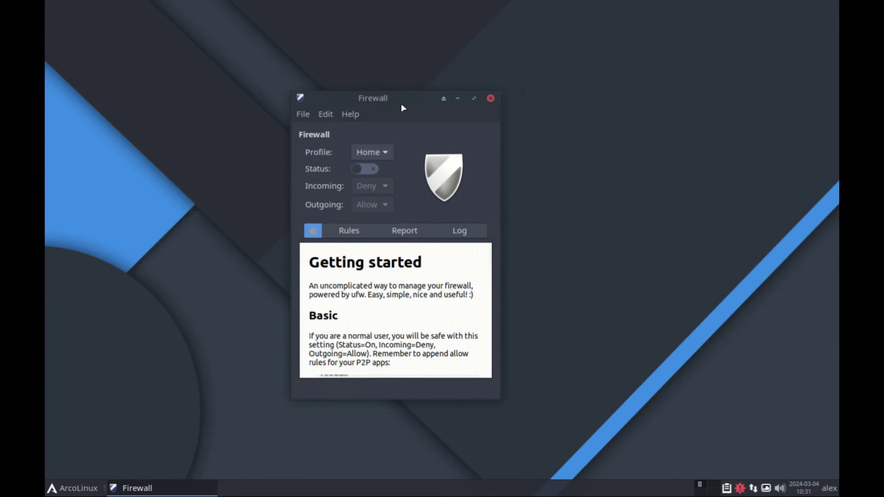
- Keep the Home profile selected with the firewall on, then close the firewall window
{"action": "left_click", "coordinate": [386, 152]}
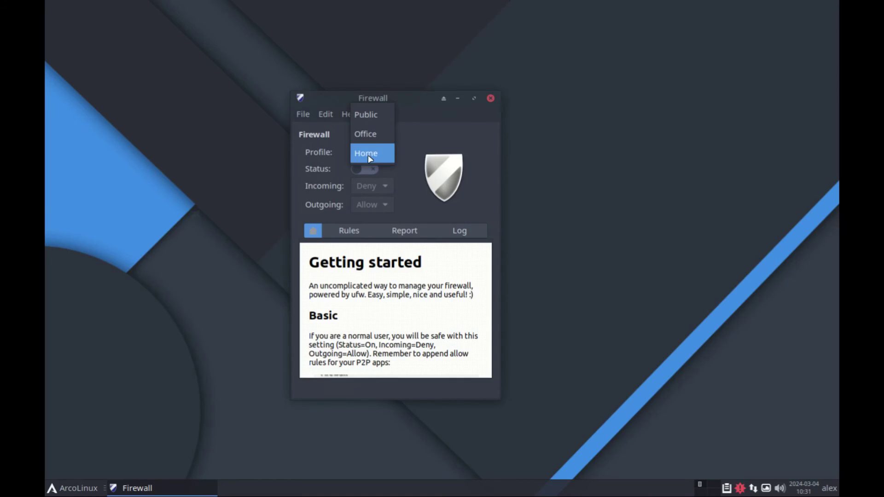
{"action": "left_click", "coordinate": [369, 154]}
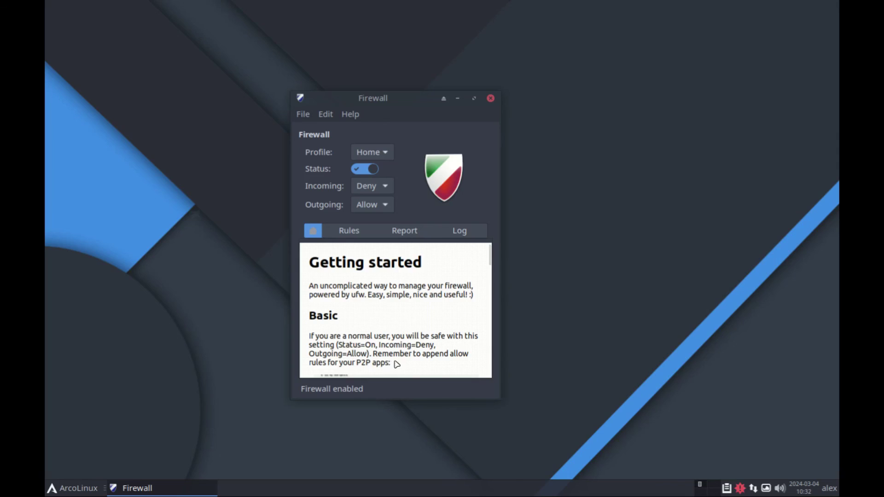
{"action": "key", "text": "alt+F4"}
{"action": "key", "text": "super"}
- Browse the System, Development, Internet, Graphics, All and Settings menu categories, then dismiss the menu
{"action": "left_click", "coordinate": [86, 408]}
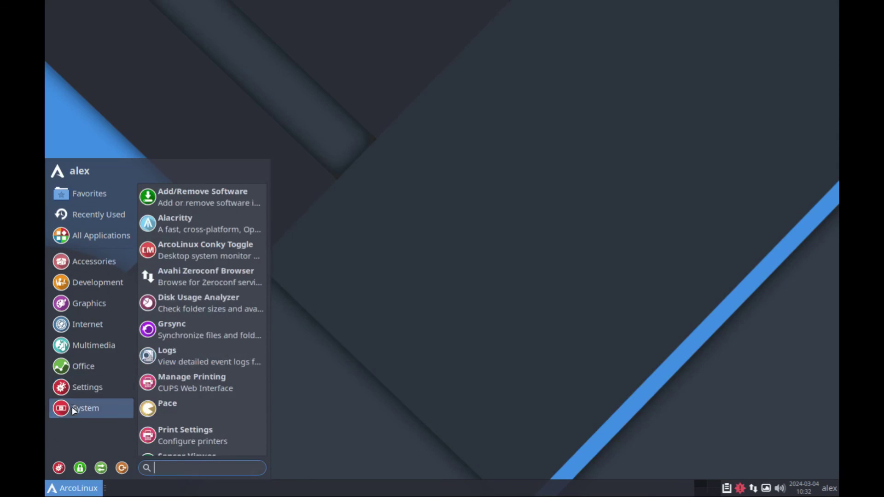
{"action": "left_click", "coordinate": [99, 283]}
{"action": "left_click", "coordinate": [101, 324]}
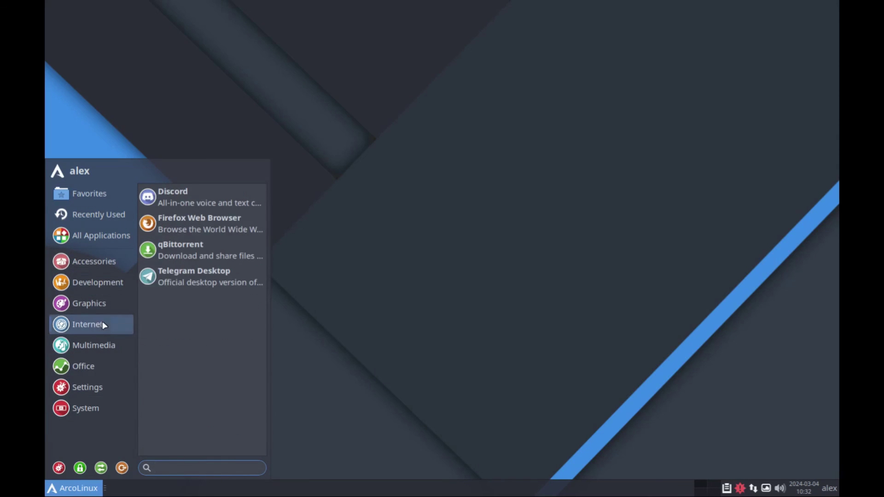
{"action": "left_click", "coordinate": [89, 303]}
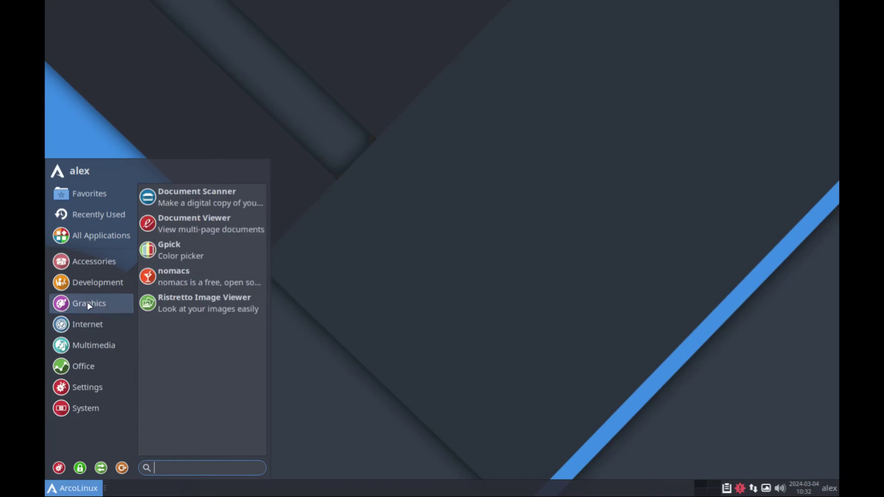
{"action": "left_click", "coordinate": [101, 236]}
{"action": "left_click", "coordinate": [87, 388]}
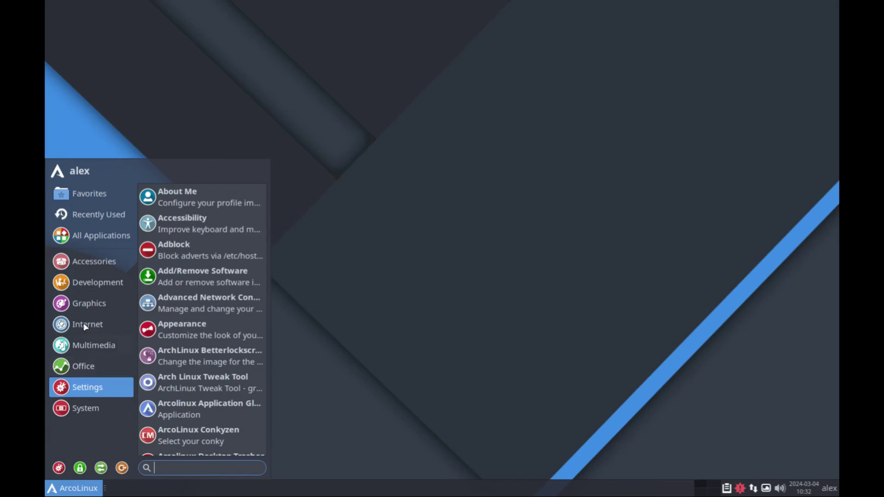
{"action": "left_click", "coordinate": [89, 303]}
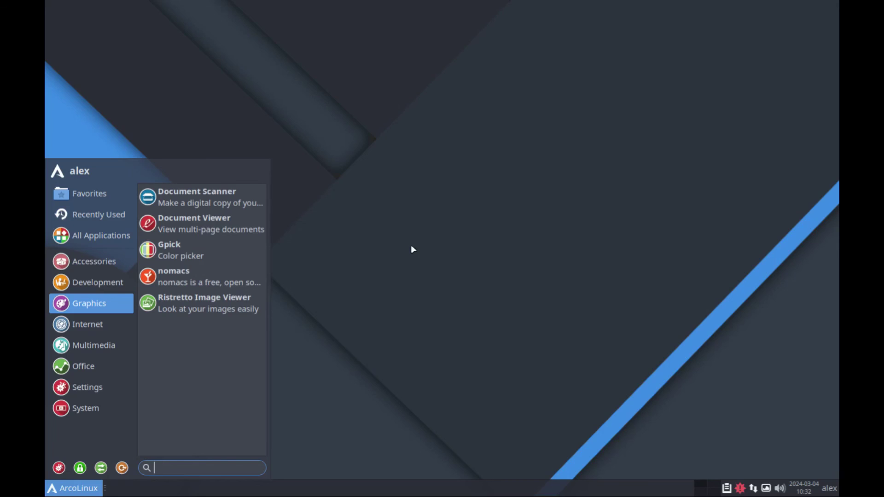
{"action": "left_click", "coordinate": [482, 203]}
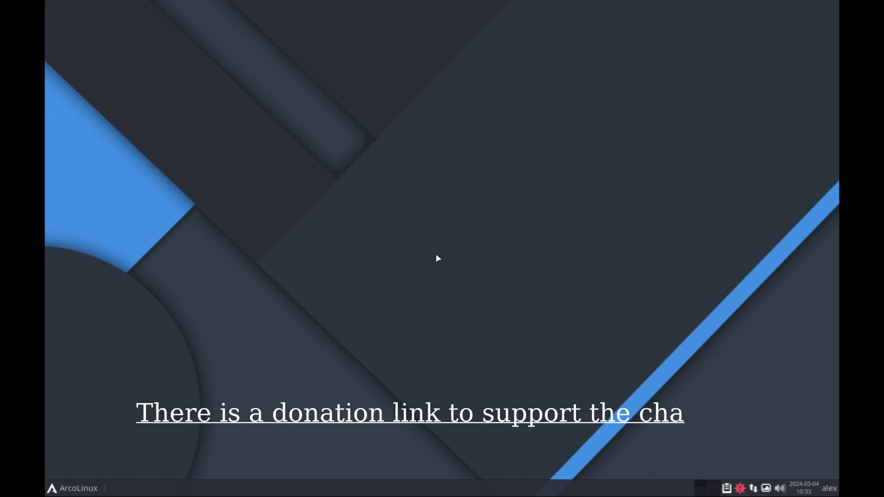
- Reopen the application menu and scroll through the Settings category down to Window Manager and Workspaces
{"action": "left_click", "coordinate": [77, 489]}
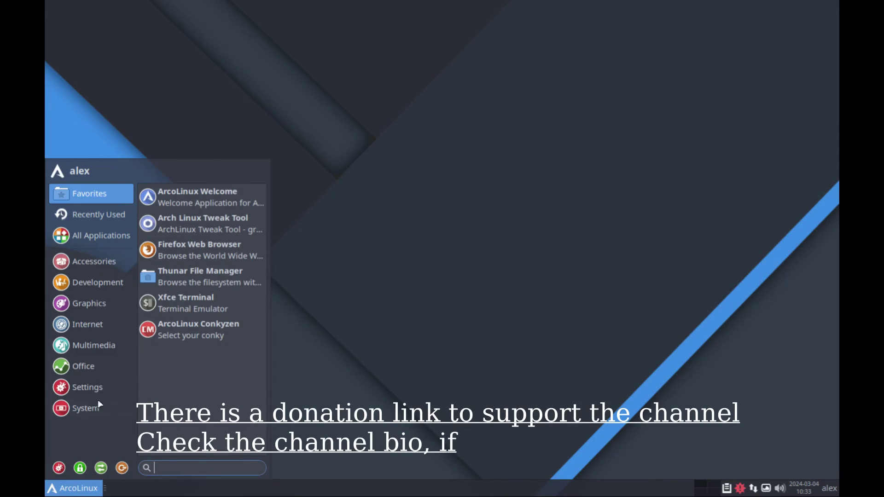
{"action": "mouse_move", "coordinate": [88, 387]}
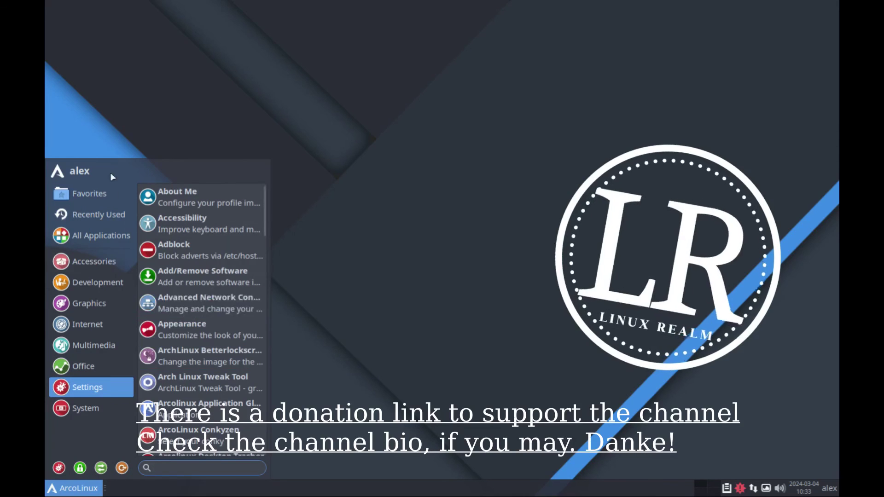
{"action": "scroll", "coordinate": [198, 360], "scroll_direction": "down", "scroll_amount": 15}
{"action": "scroll", "coordinate": [210, 389], "scroll_direction": "down", "scroll_amount": 15}
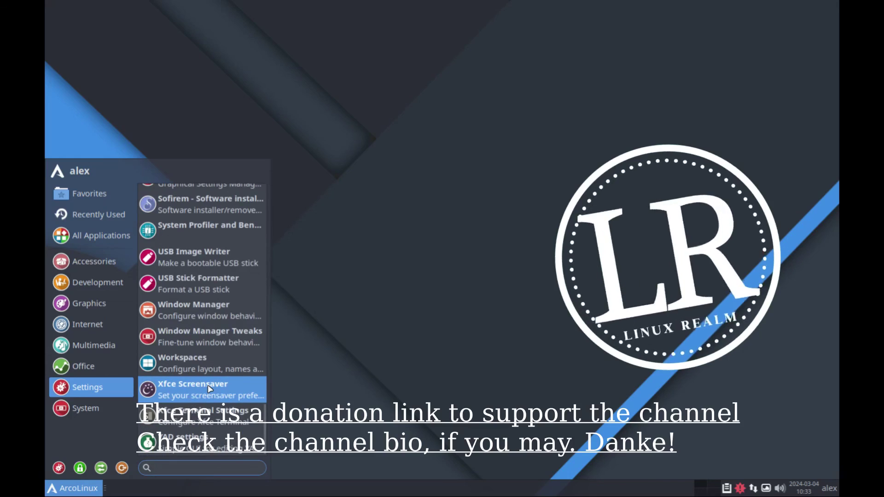
{"action": "scroll", "coordinate": [209, 389], "scroll_direction": "up", "scroll_amount": 6}
{"action": "scroll", "coordinate": [210, 390], "scroll_direction": "down", "scroll_amount": 4}
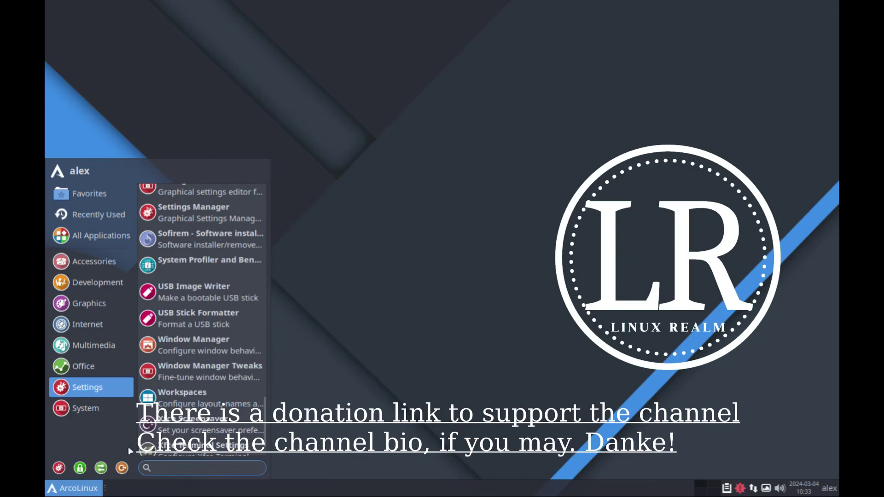